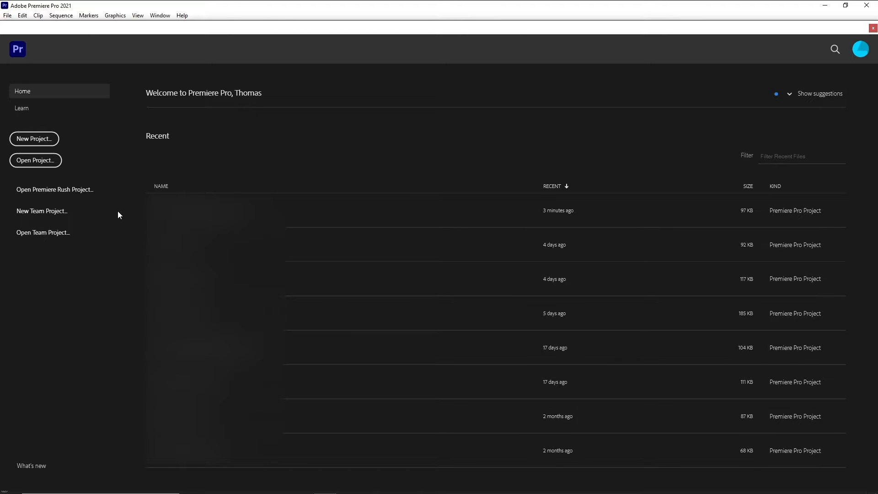
Create a new project named "test" with the default settings.
click(40, 140)
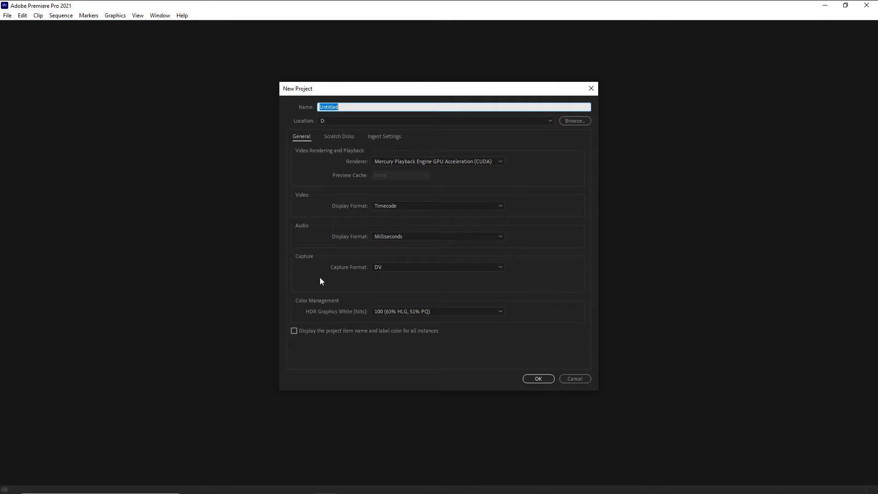
text(test)
click(547, 380)
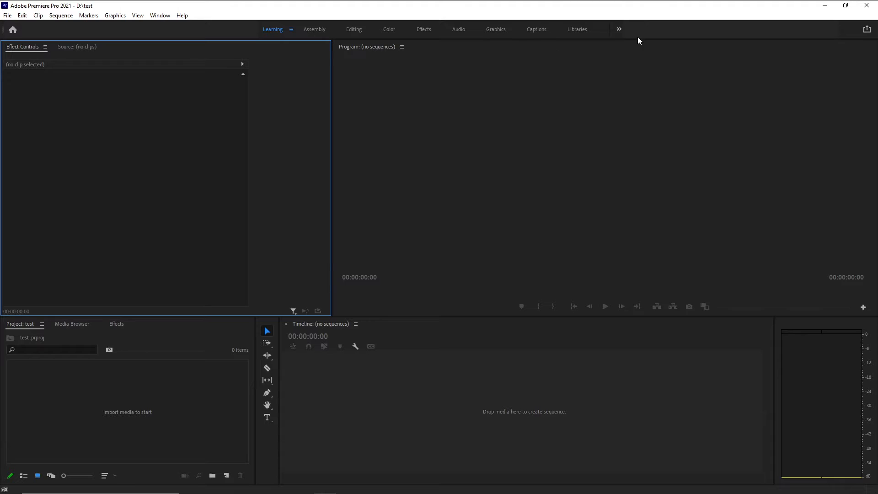
Look at the Color and Graphics workspaces and settle on the Editing workspace.
click(387, 29)
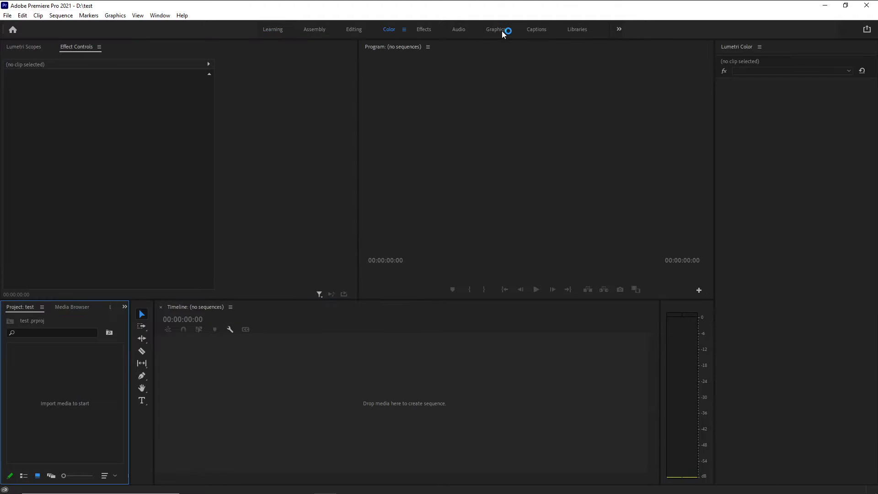
click(500, 29)
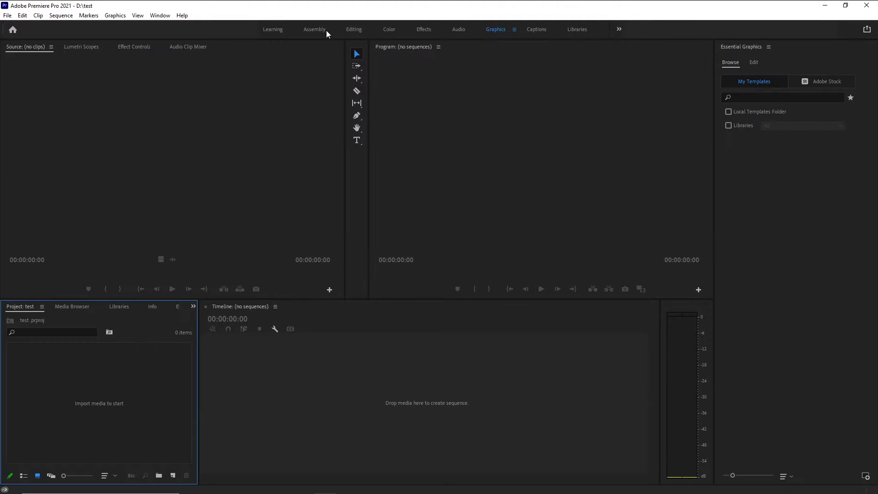
click(353, 30)
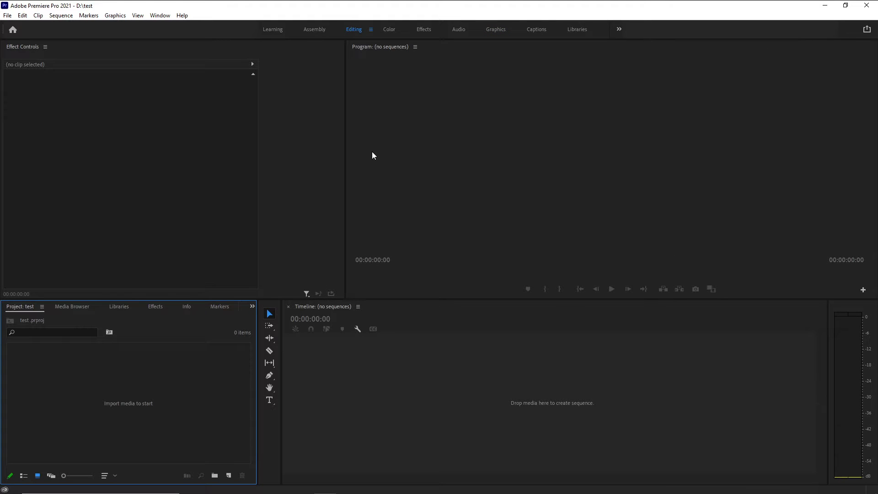
Import Wallpaper.mp4 into the project and create a sequence from it on the timeline.
click(7, 16)
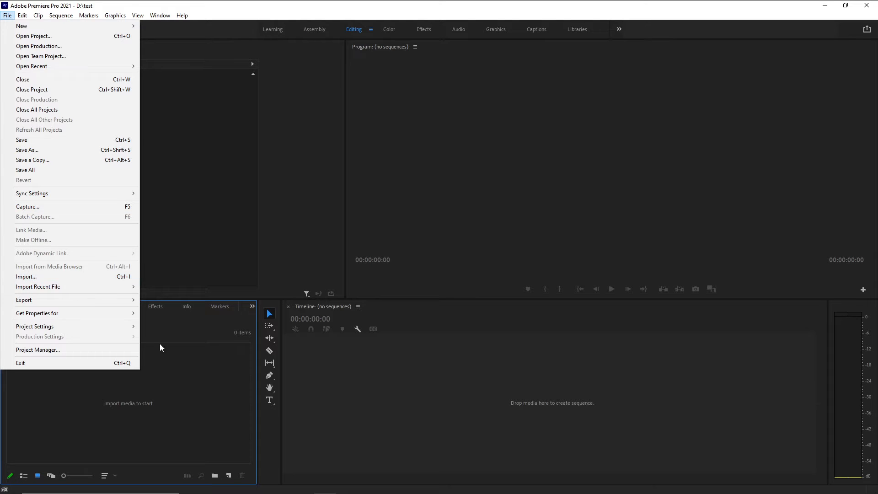
click(182, 410)
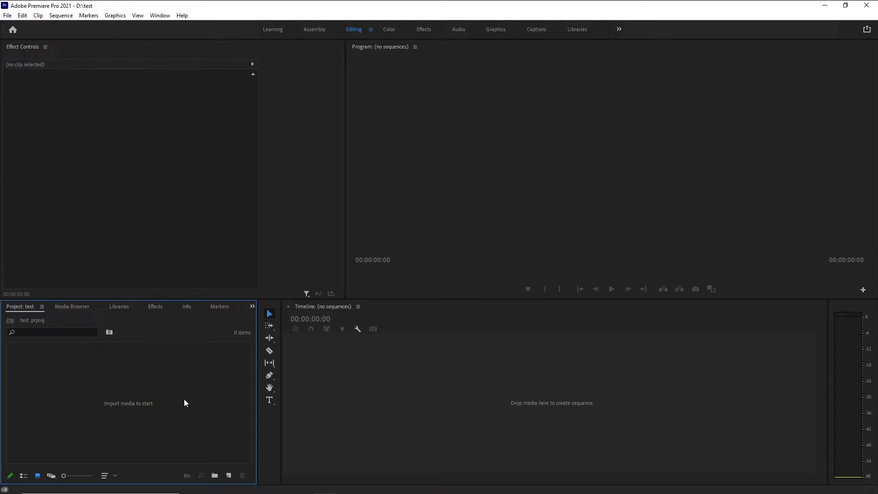
click(79, 309)
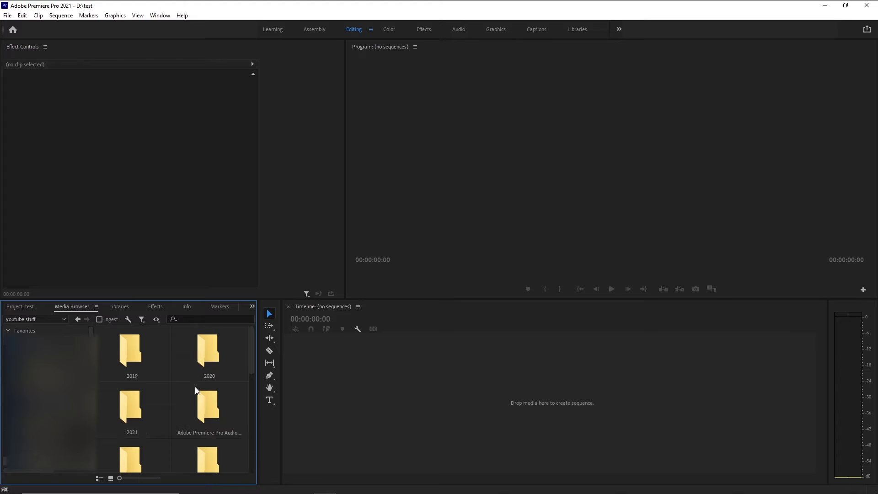
click(16, 306)
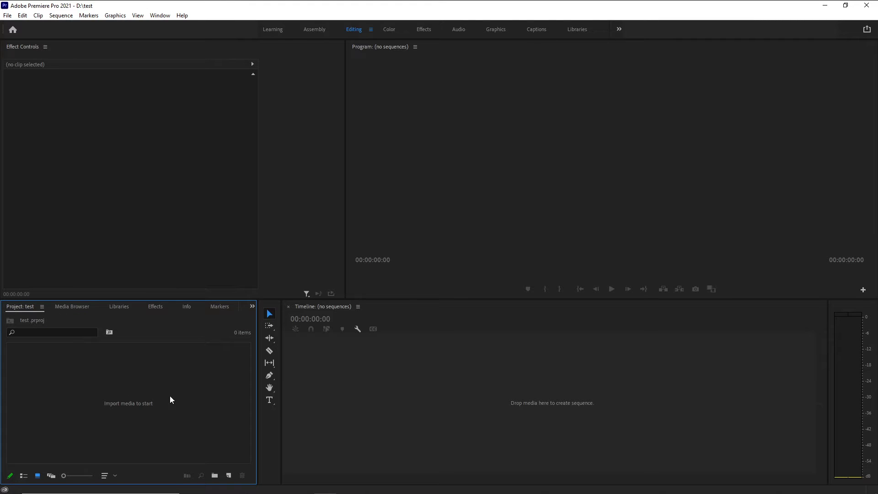
mouse_move(236, 493)
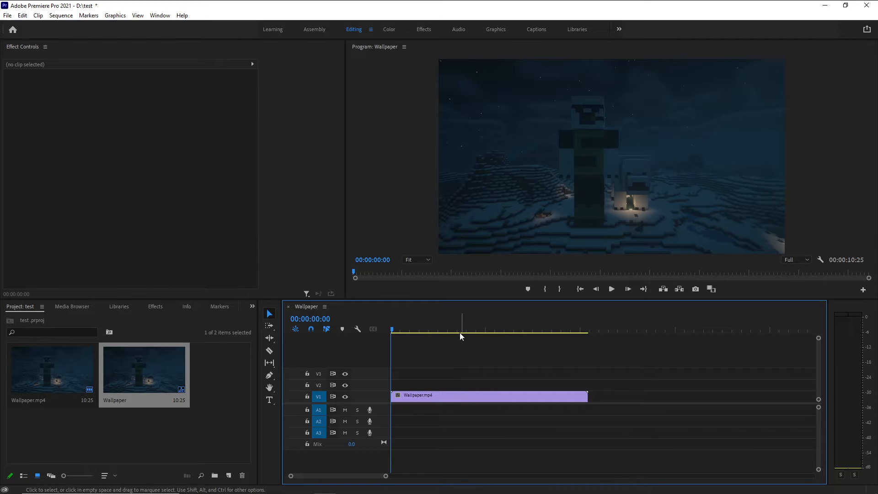
Scrub and play the Wallpaper sequence to preview it, and return the playhead to the start.
drag(449, 329, 599, 372)
key(Home)
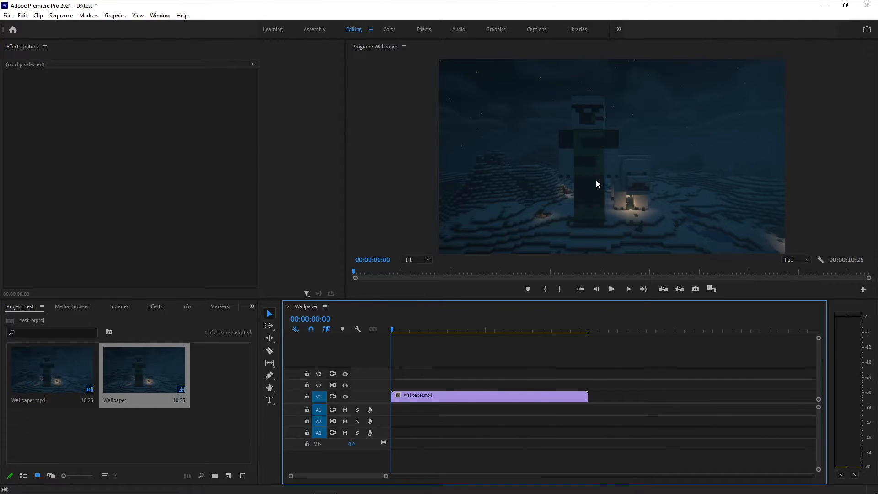
click(611, 289)
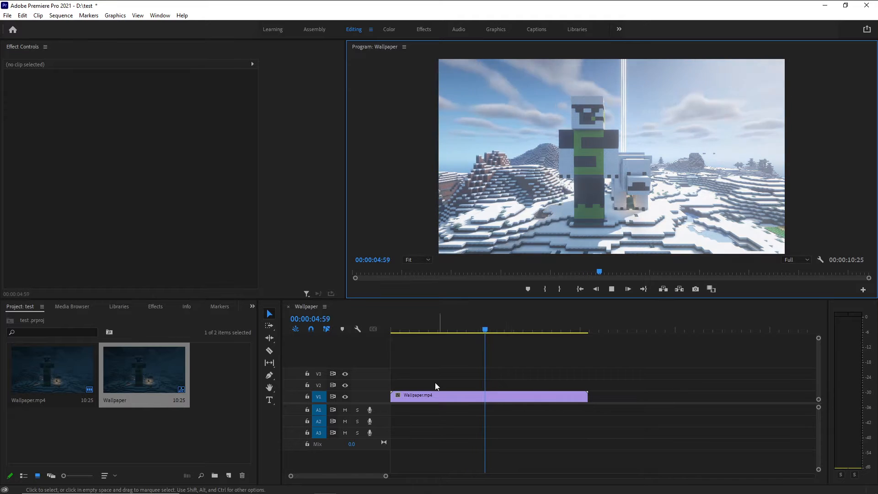
click(612, 289)
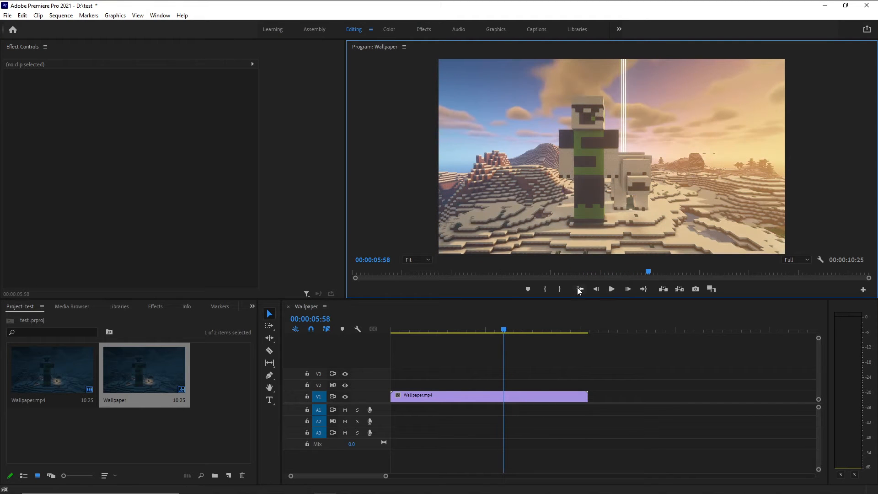
click(579, 289)
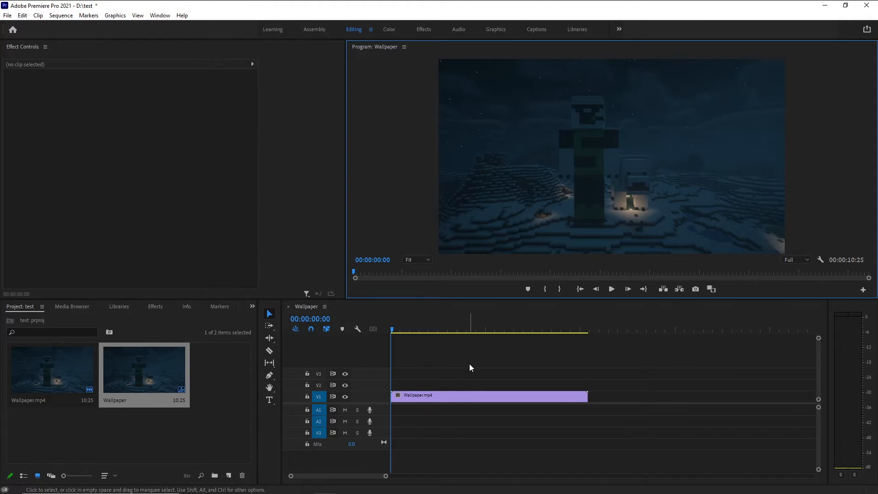
Try splitting the Wallpaper.mp4 clip at three points with the Razor tool, undo the cuts and return to the Selection tool.
key(c)
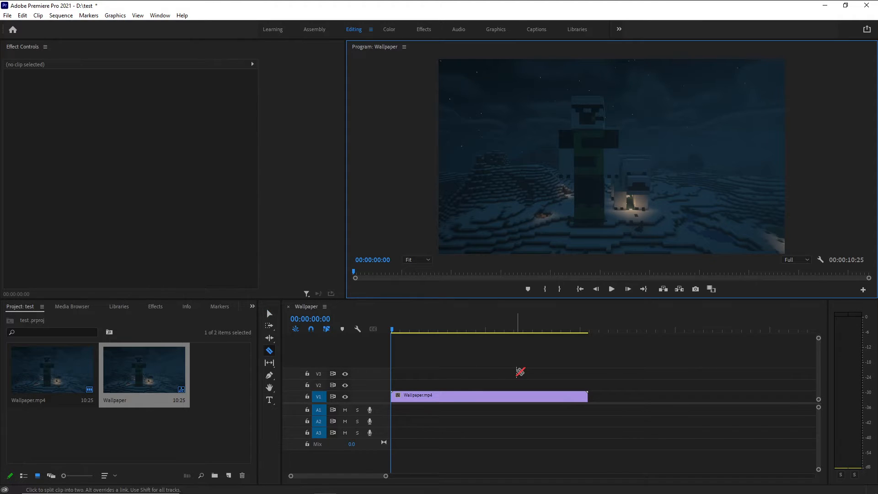
key(v)
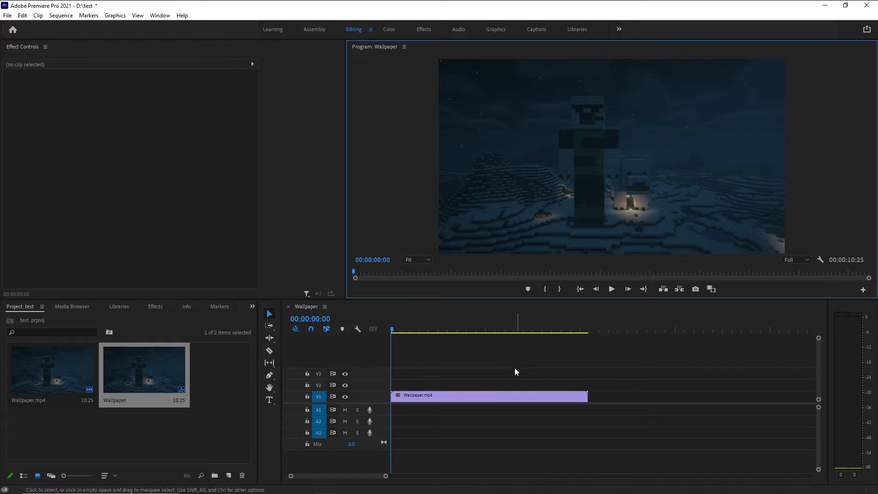
click(269, 352)
click(426, 396)
click(471, 396)
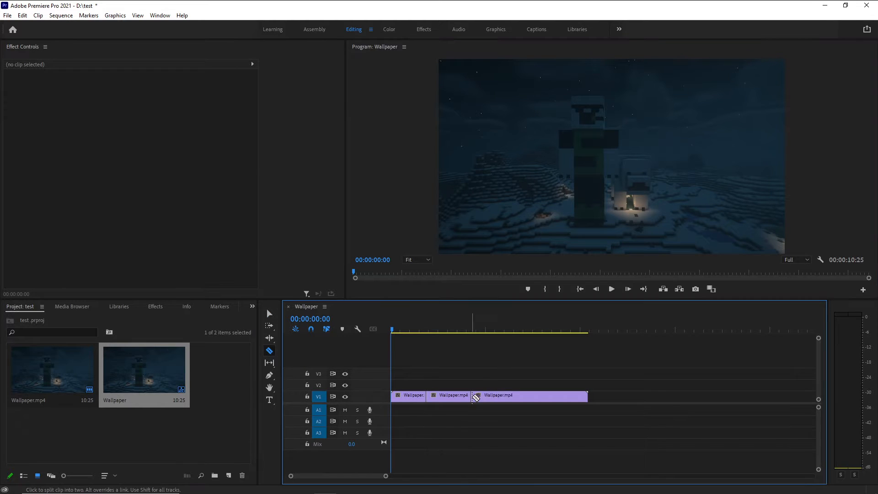
click(506, 396)
key(ctrl+z)
key(ctrl+z)
key(ctrl+z)
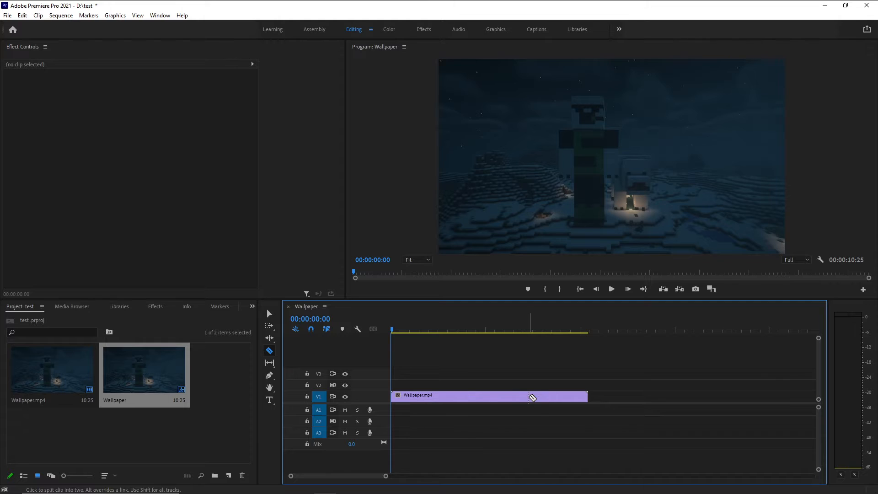
click(271, 315)
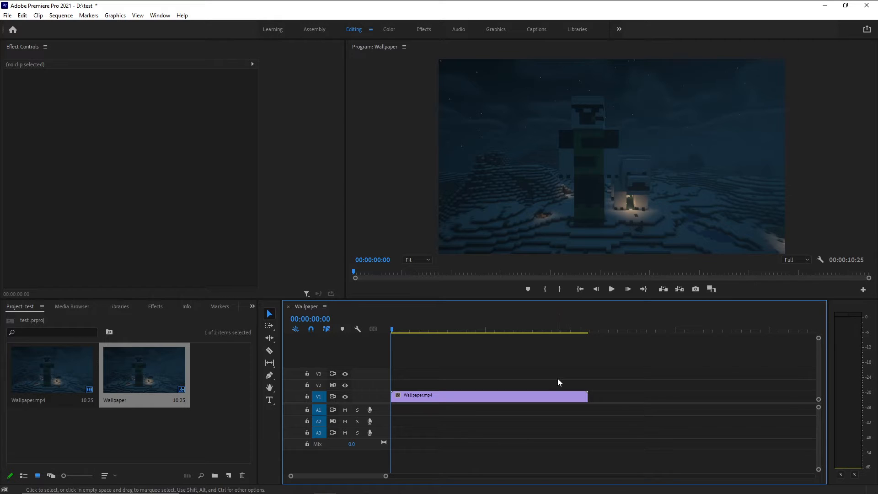
Examine the Wallpaper.mp4 clip on the timeline at several zoom levels.
scroll(543, 384, up, 3)
scroll(542, 387, down, 2)
scroll(531, 385, down, 4)
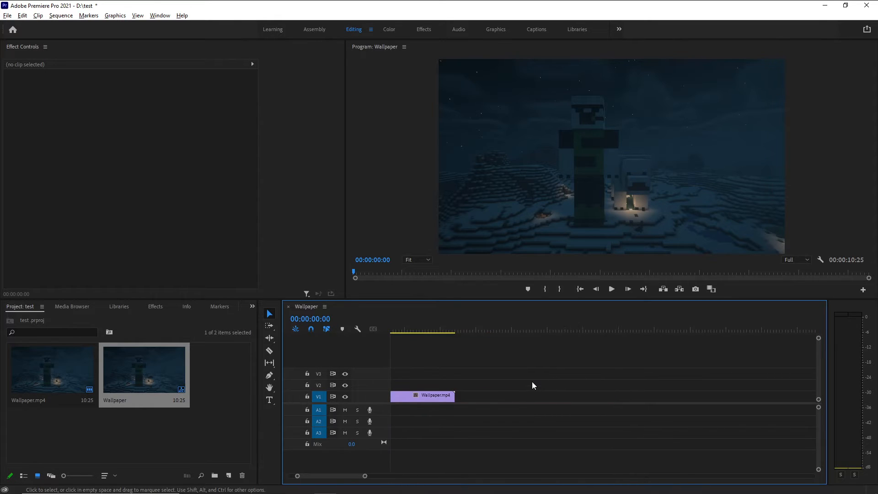
scroll(531, 384, up, 4)
scroll(507, 401, up, 2)
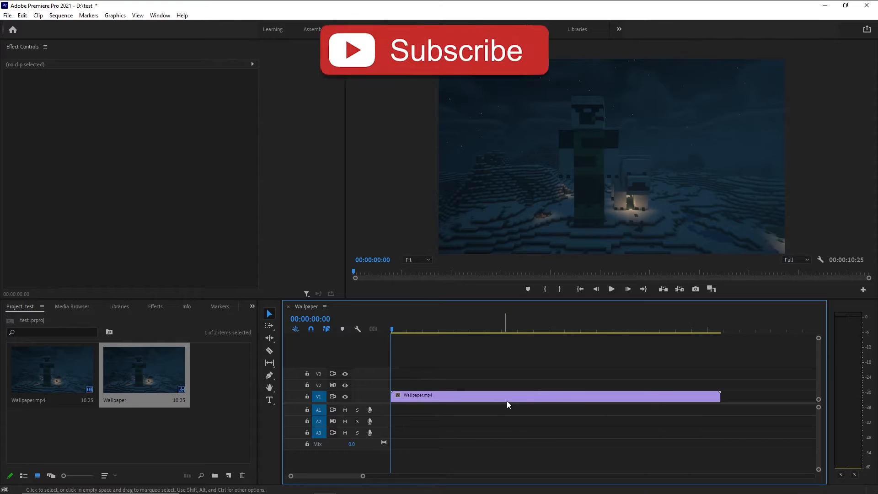
scroll(507, 401, up, 2)
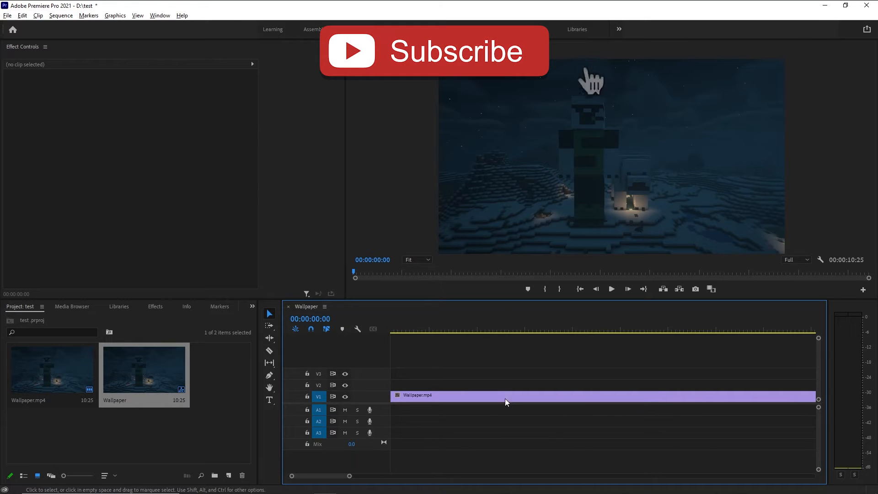
scroll(505, 399, down, 3)
scroll(478, 482, down, 1)
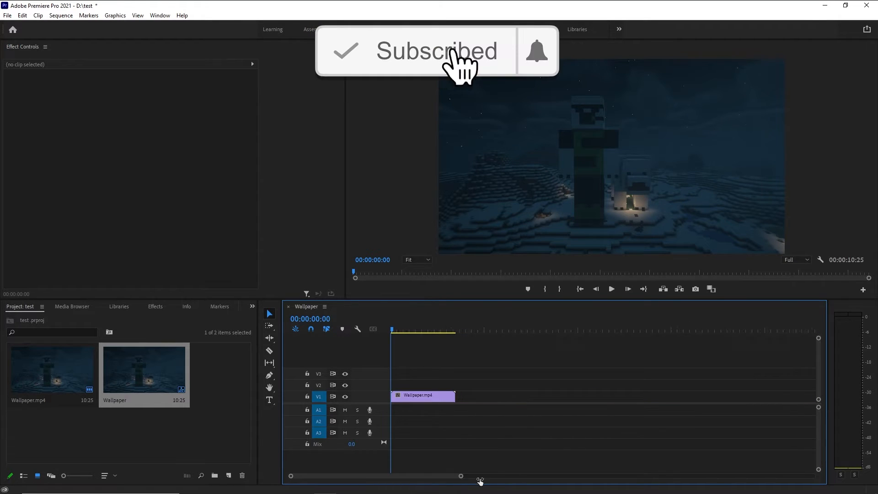
scroll(521, 481, up, 3)
scroll(532, 475, down, 2)
scroll(489, 421, down, 1)
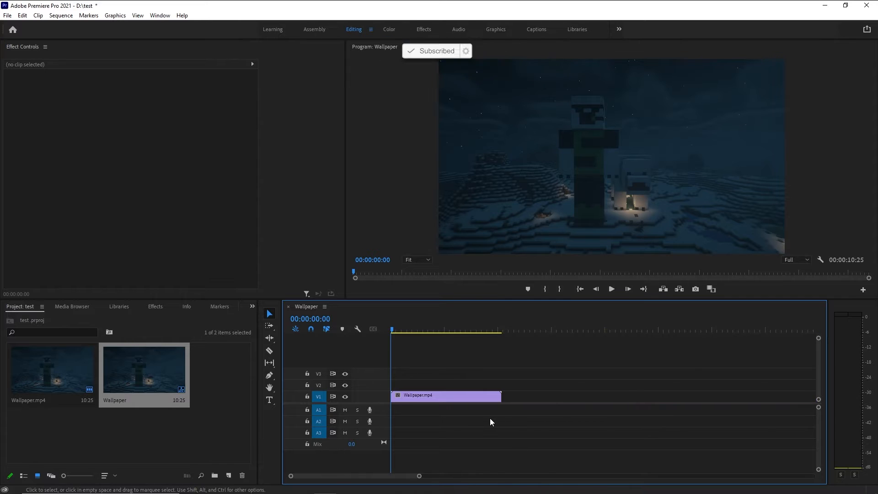
scroll(583, 374, up, 2)
Switch to the Razor tool and play the opening of the sequence from the start, stopping at 00:00:00:47.
key(c)
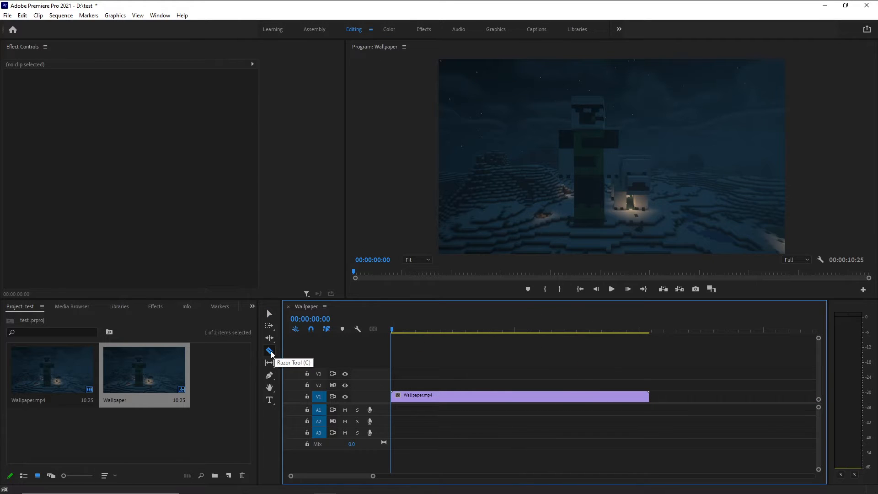
drag(407, 325, 386, 356)
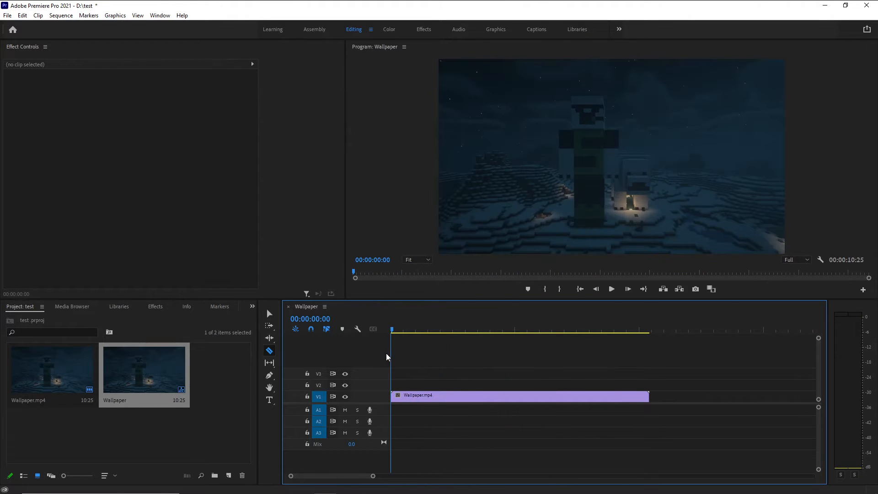
scroll(392, 400, up, 3)
scroll(389, 395, down, 3)
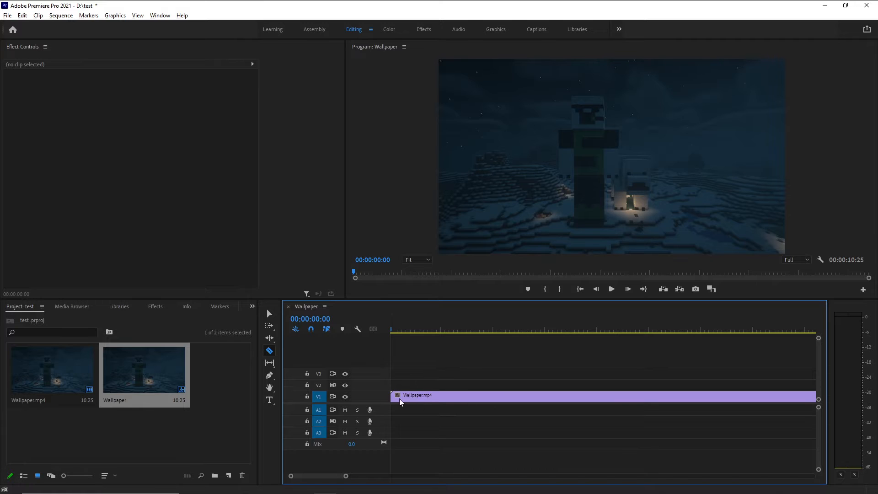
scroll(448, 396, down, 3)
scroll(445, 395, up, 3)
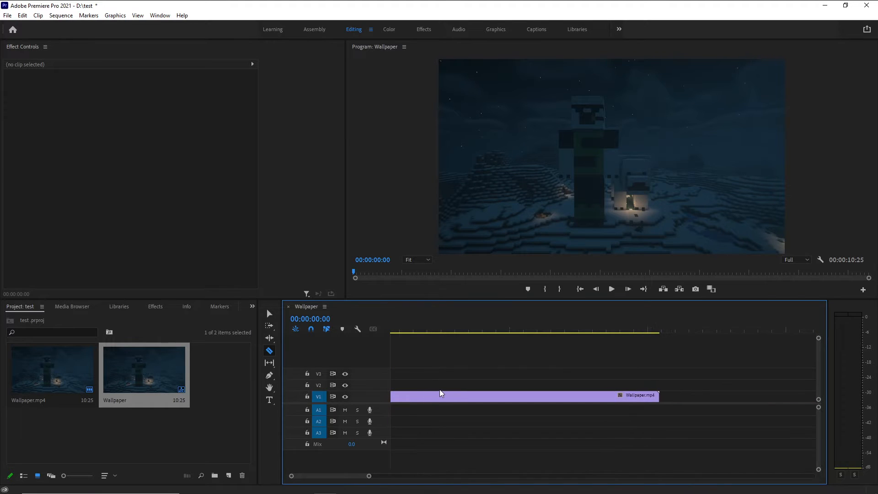
key(space)
key(space)
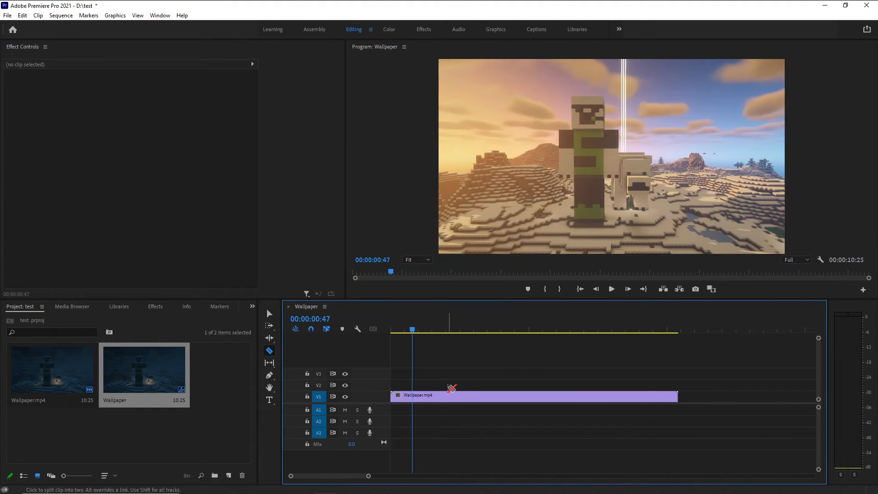
Go frame by frame through the opening to 00:00:00:17 and split the Wallpaper.mp4 clip there with the Razor tool.
key(Left)
key(Left)
key(Left)
key(Left)
key(Left)
key(Left)
key(Left)
key(Left)
key(Left)
key(Left)
key(Left)
key(Left)
key(Left)
key(Left)
key(Left)
key(Left)
key(Left)
key(Left)
key(Left)
key(Left)
key(Left)
key(Left)
key(Left)
key(Left)
key(Left)
key(Left)
key(Left)
key(Left)
key(Left)
key(Left)
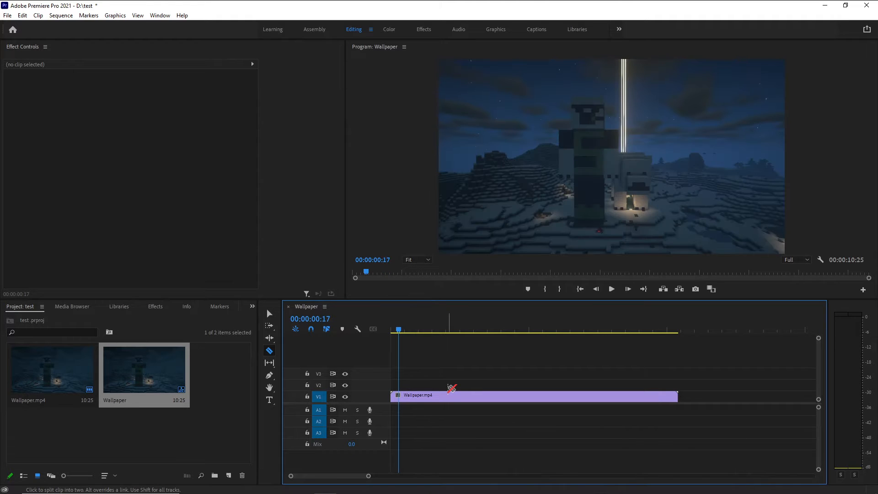
key(Left)
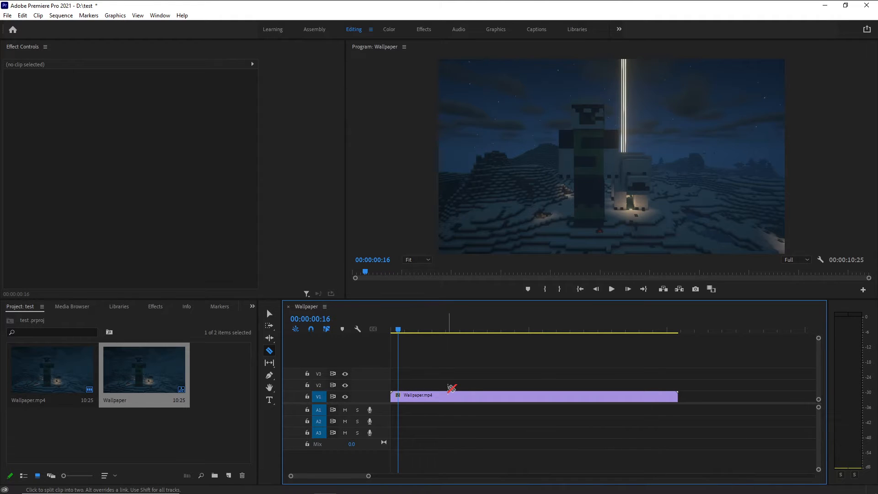
key(Right)
key(Right)
key(Right)
key(Right)
key(Right)
key(Right)
key(Right)
key(Right)
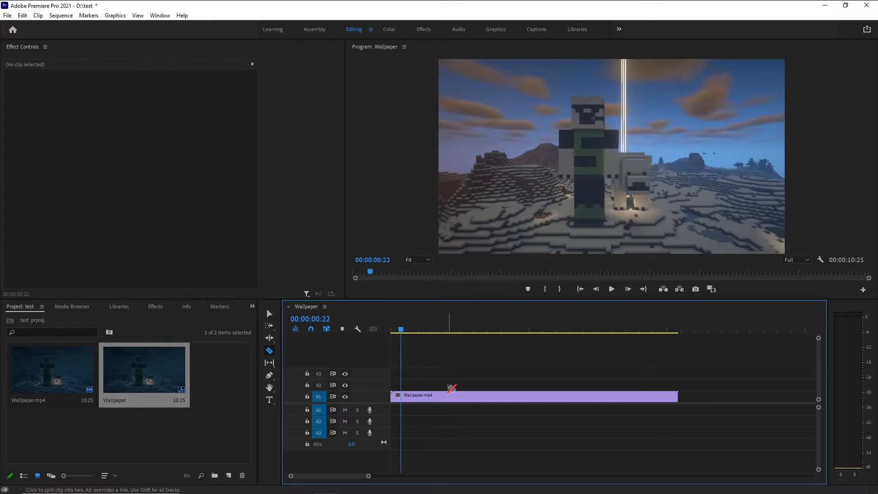
key(Right)
key(Right)
key(Right)
key(Right)
key(Right)
key(Right)
key(Right)
key(Right)
key(Right)
key(Right)
key(Right)
key(Right)
key(Right)
key(Right)
key(Right)
key(Right)
key(Right)
key(Right)
key(Right)
key(Right)
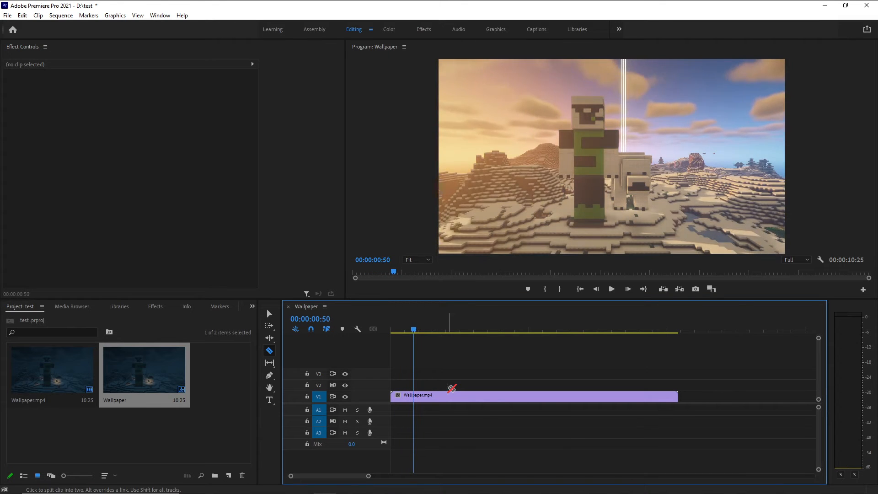
key(Left)
key(Left)
key(Left)
key(Left)
key(Left)
key(Left)
key(Left)
key(Left)
key(Left)
key(Left)
key(Left)
key(Left)
key(Left)
key(Left)
key(Left)
key(Left)
key(Left)
key(Left)
key(Left)
key(Left)
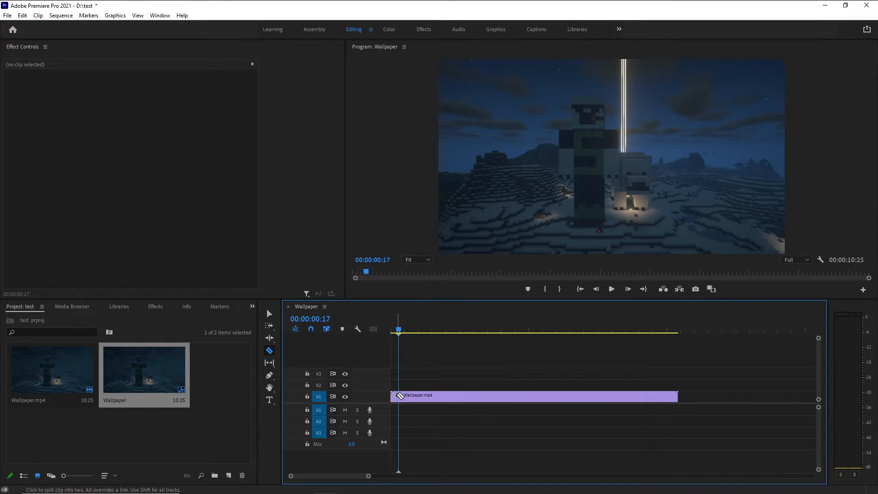
click(398, 395)
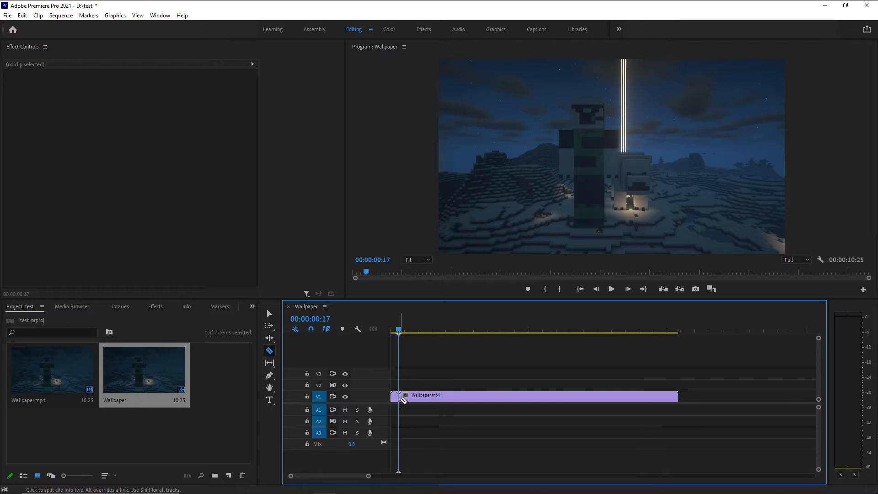
Play the sequence on to 00:00:06:41, split the Wallpaper.mp4 clip there with the Razor tool and return to the Selection tool.
key(space)
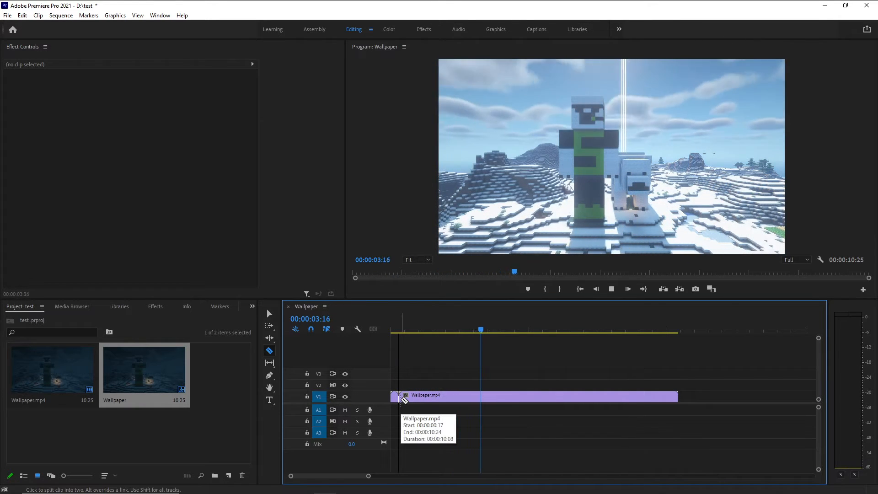
key(space)
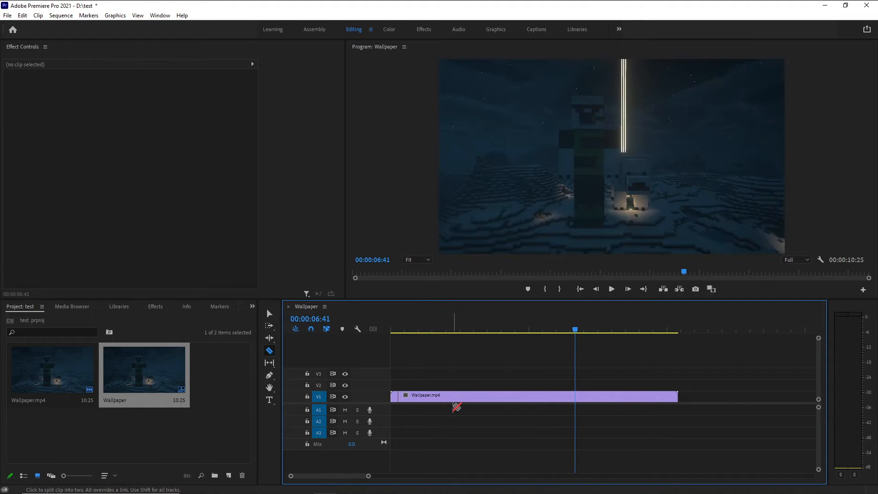
click(576, 396)
key(v)
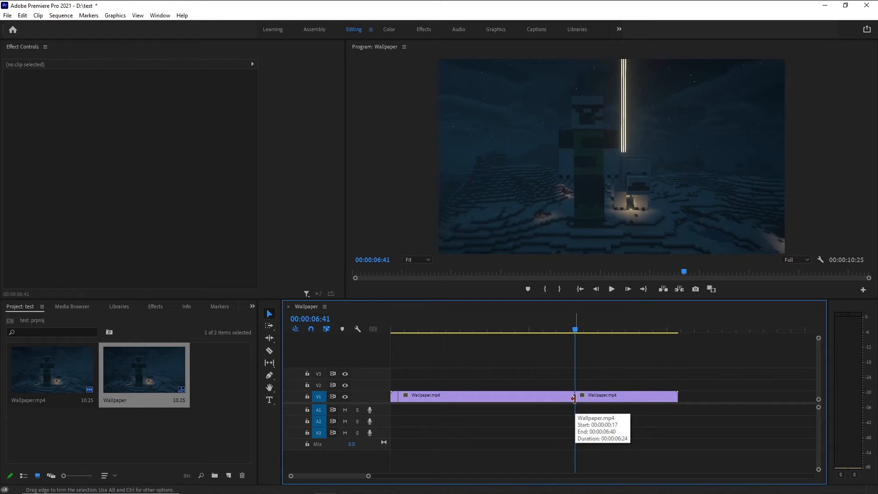
Delete the middle section of Wallpaper.mp4 between 00:00:00:17 and 00:00:06:41 and close the gap between the remaining pieces.
click(501, 397)
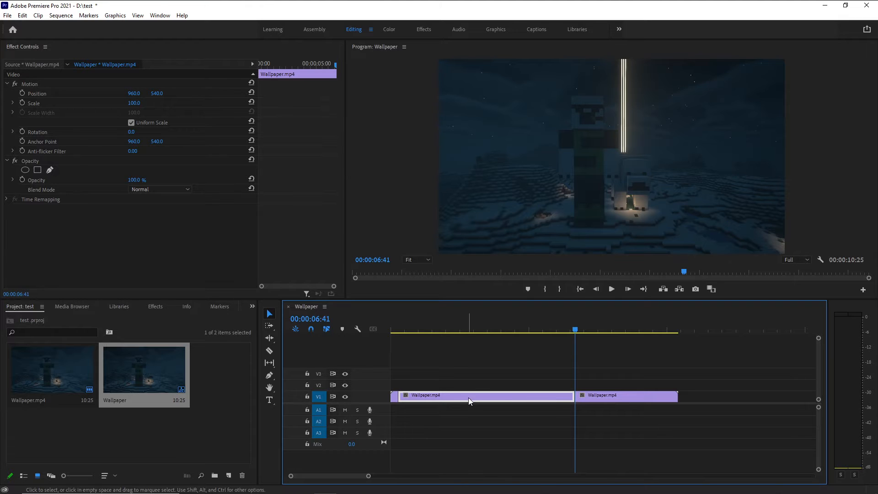
drag(416, 331, 497, 331)
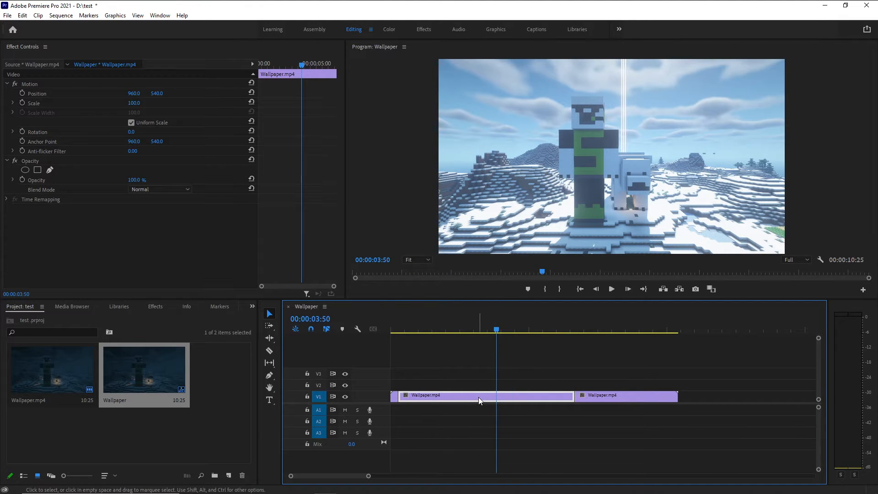
right_click(480, 400)
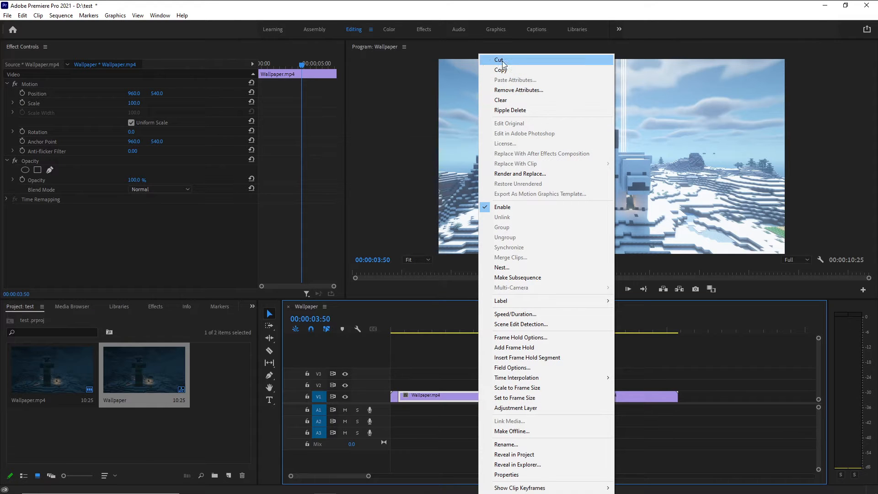
click(457, 355)
click(464, 395)
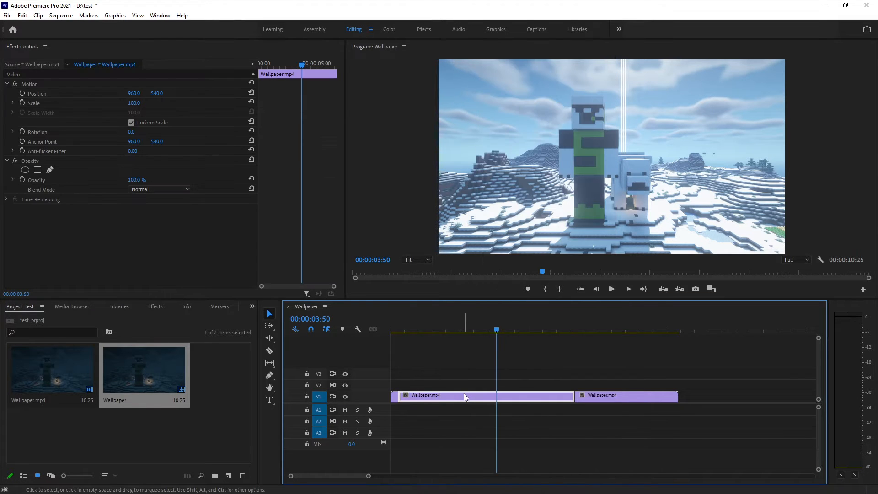
key(Delete)
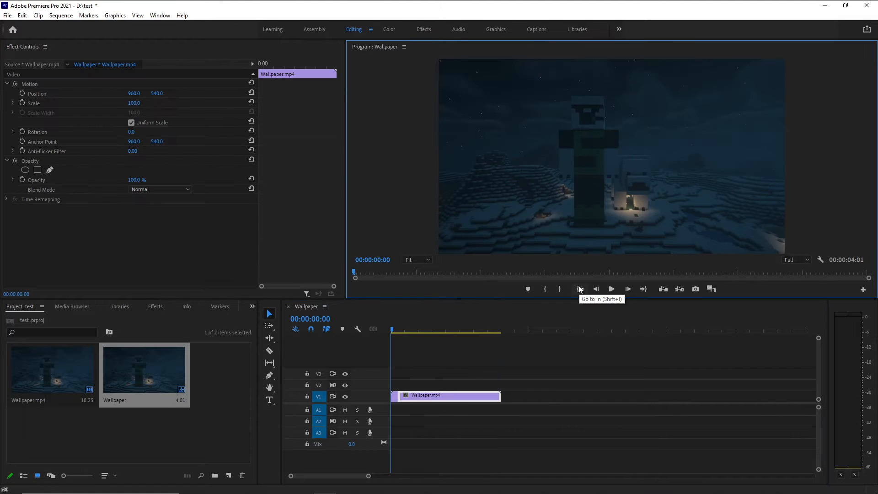
mouse_move(451, 395)
mouse_down()
mouse_move(611, 395)
mouse_move(457, 403)
mouse_up()
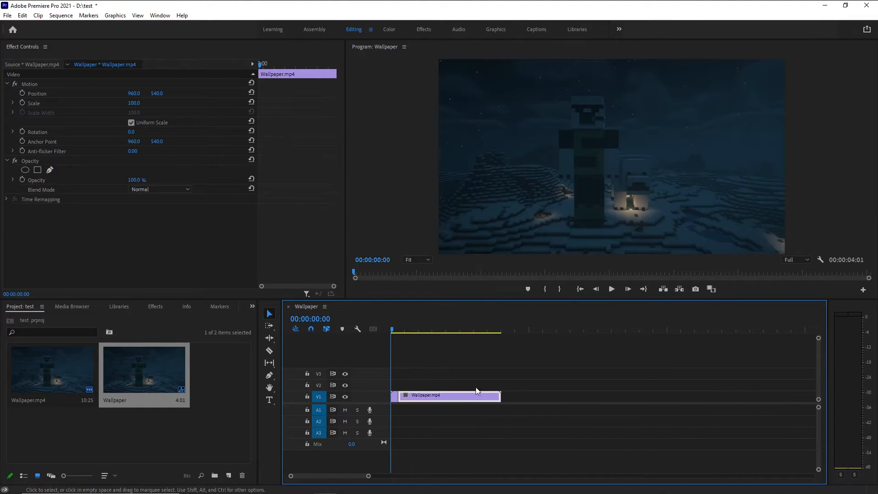
Play the shortened sequence several times from the start to review the cut, and return to 00:00:00:00.
click(611, 289)
click(580, 289)
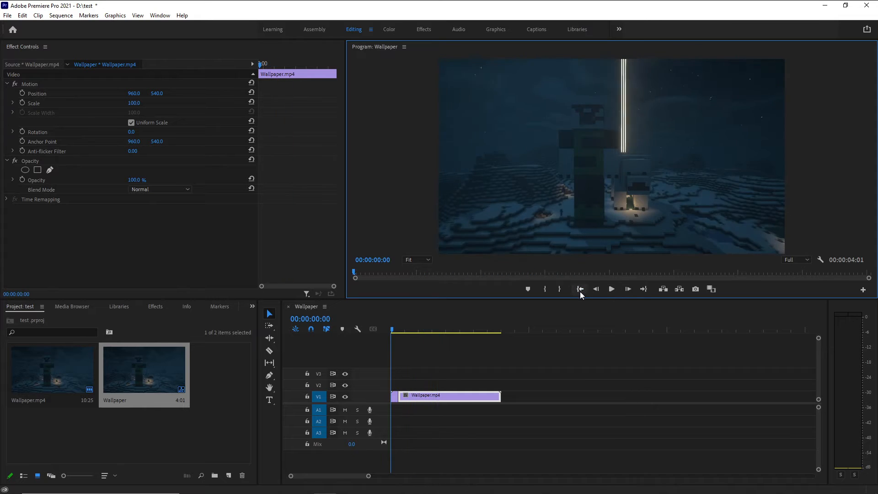
key(space)
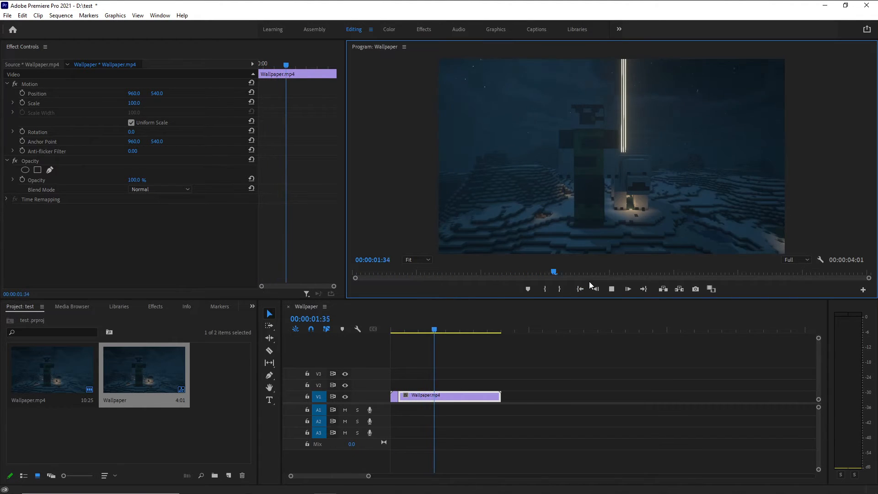
key(space)
click(580, 289)
key(space)
click(580, 289)
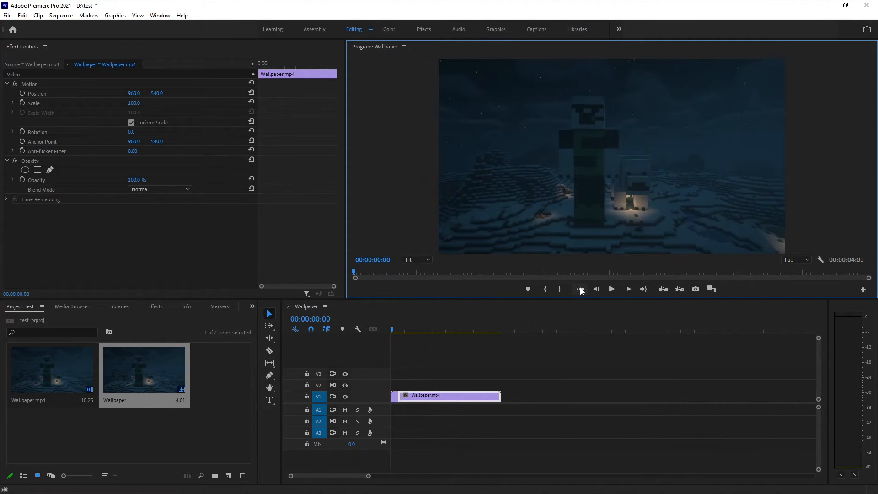
key(space)
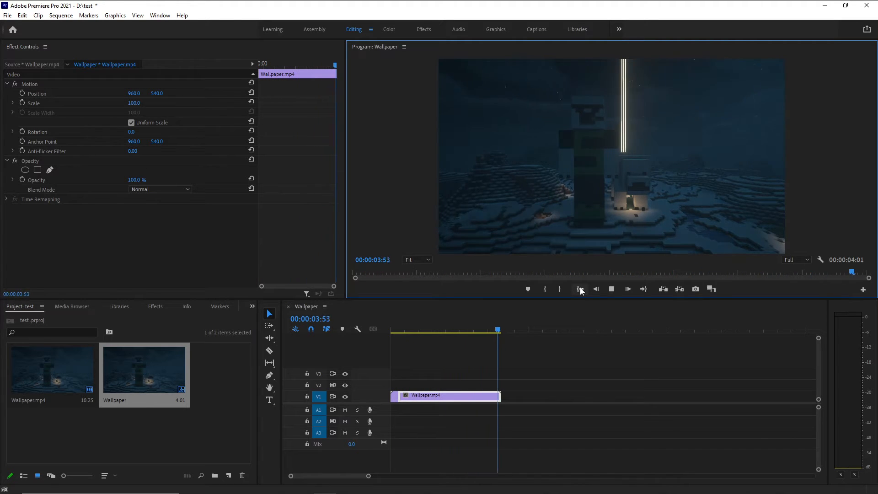
click(577, 290)
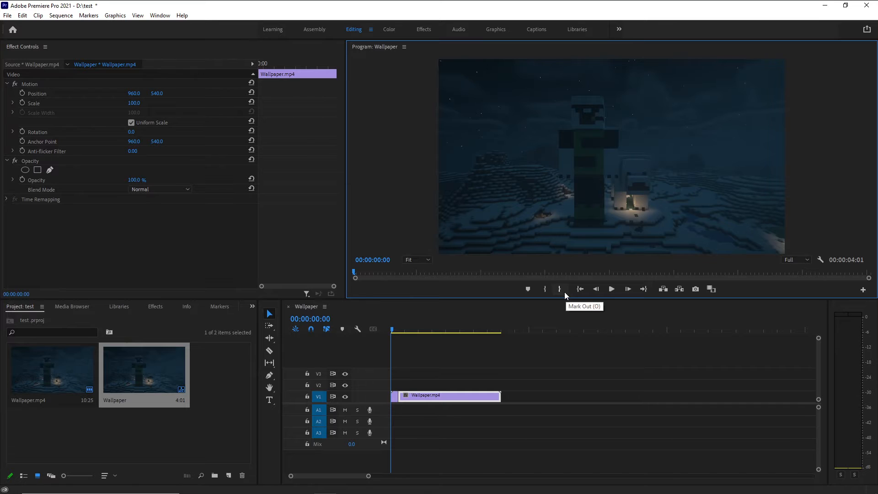
Move the playhead to 00:00:02:13 and set the Scale of the second Wallpaper.mp4 piece to 83.
click(451, 329)
click(137, 103)
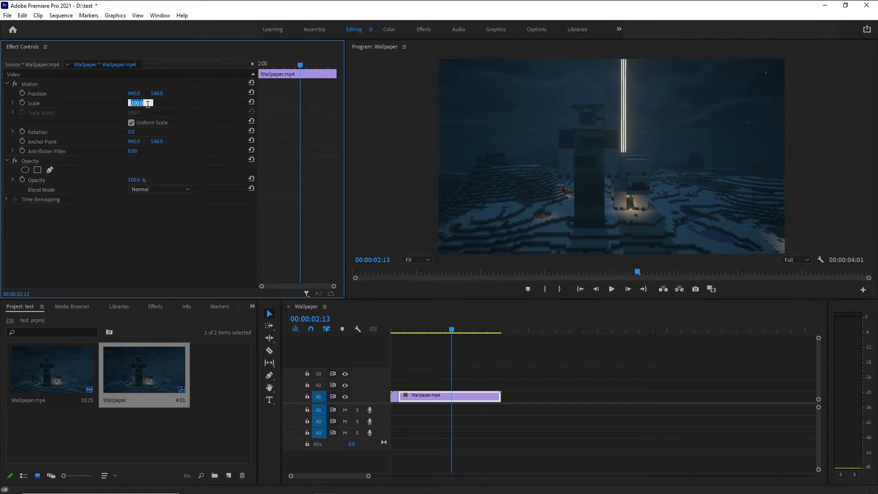
text(83)
key(Return)
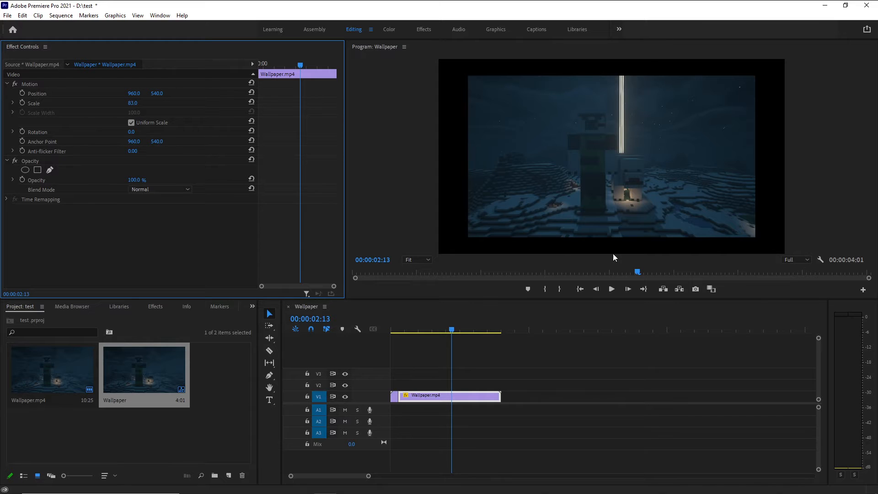
Try enlarging the second Wallpaper.mp4 piece to a Scale of 188 and reset its Scale to the default.
click(462, 423)
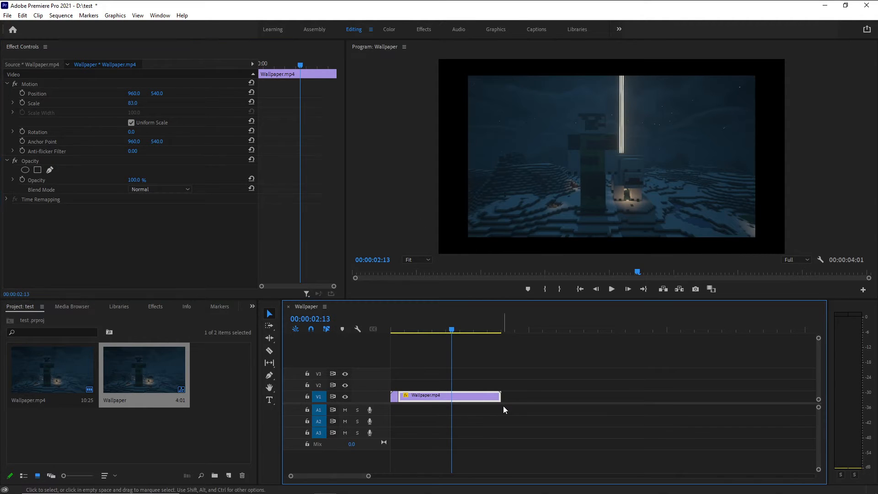
click(453, 392)
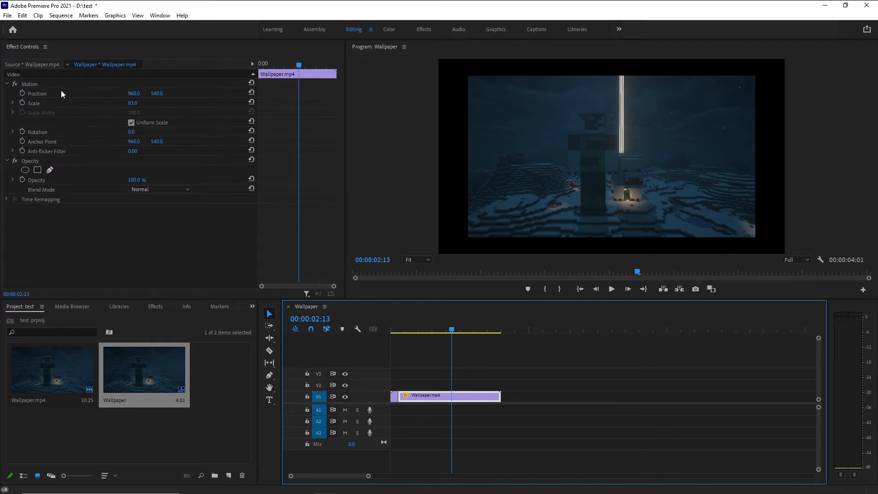
click(130, 104)
click(133, 104)
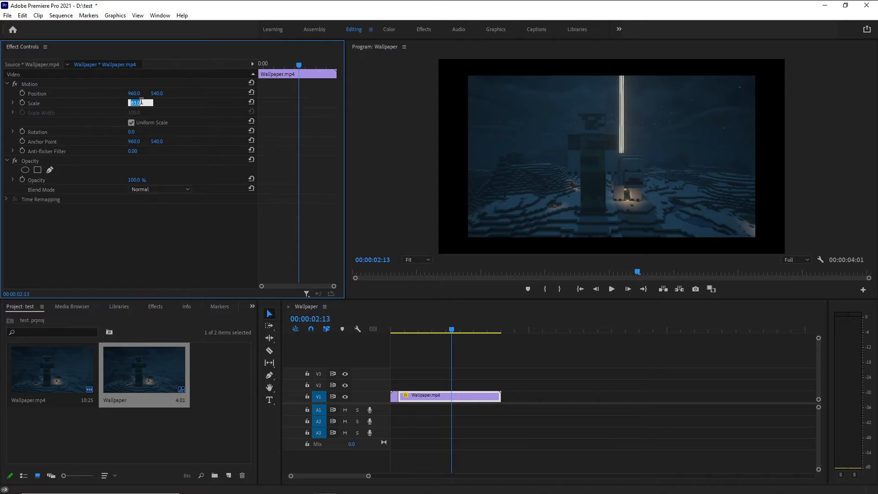
click(178, 105)
drag(132, 104, 181, 103)
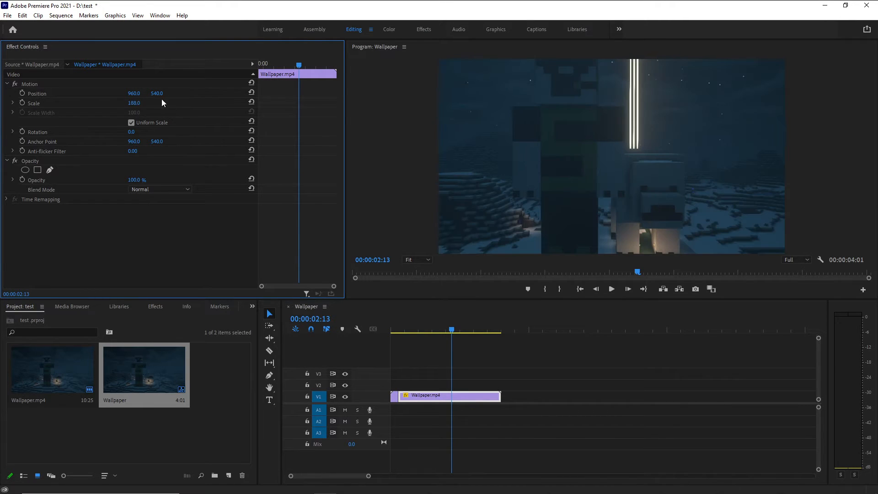
click(251, 102)
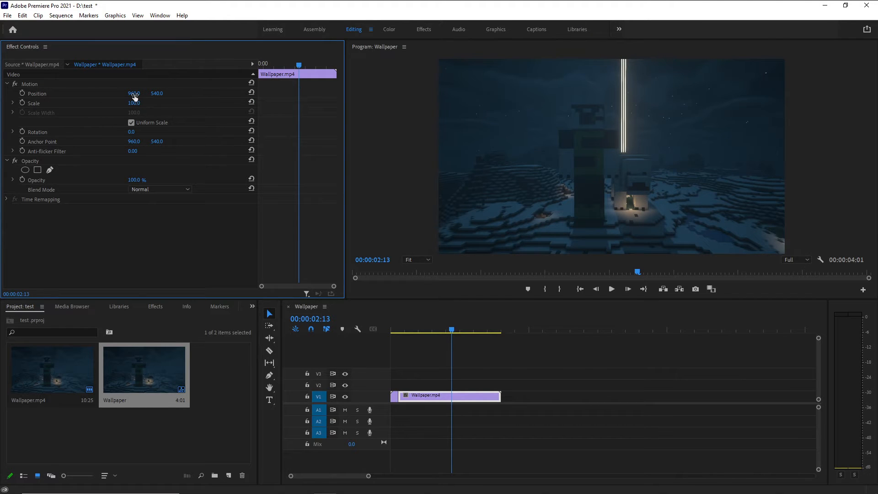
Try shifting the second Wallpaper.mp4 piece horizontally and vertically, down to a vertical position of -141, resetting its Position after each change.
drag(134, 97, 227, 97)
click(252, 94)
click(156, 93)
text(-191)
key(Return)
drag(157, 94, 180, 94)
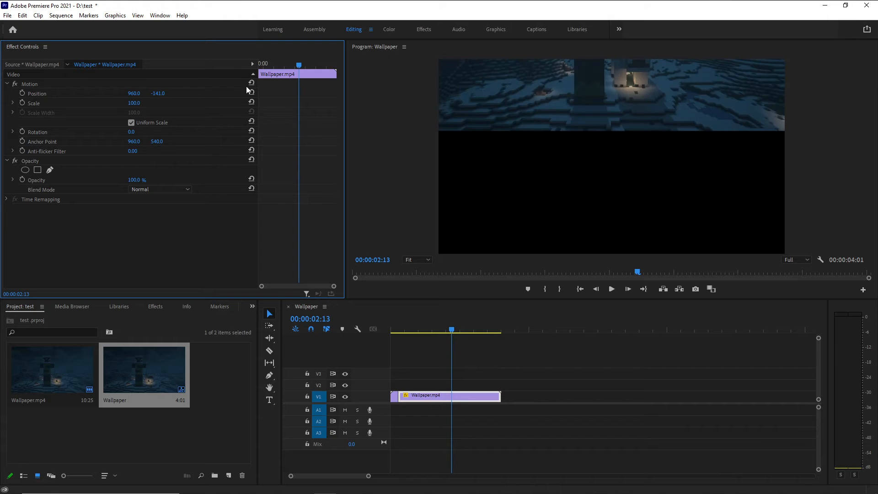
click(251, 93)
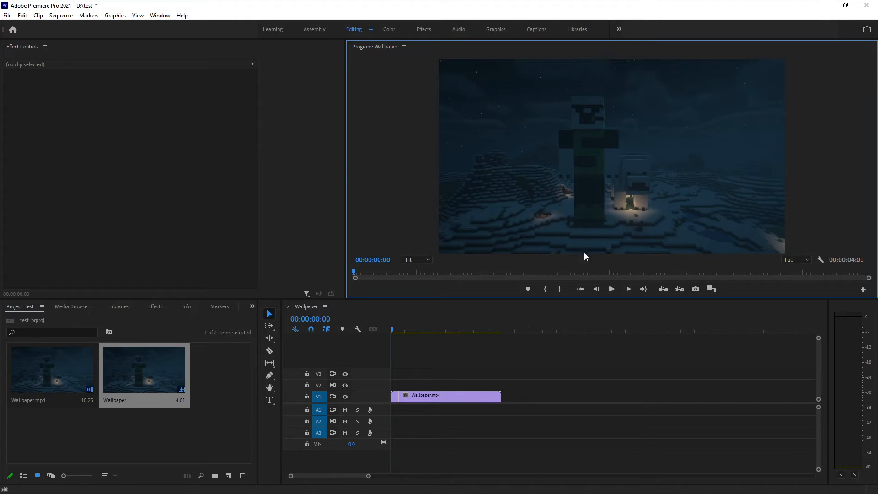
click(483, 400)
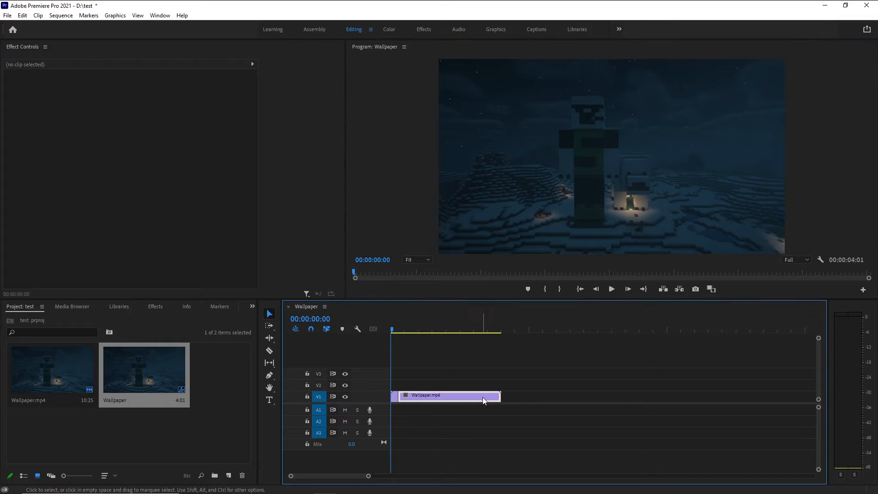
mouse_move(483, 398)
mouse_down()
mouse_move(494, 402)
mouse_move(484, 400)
mouse_up()
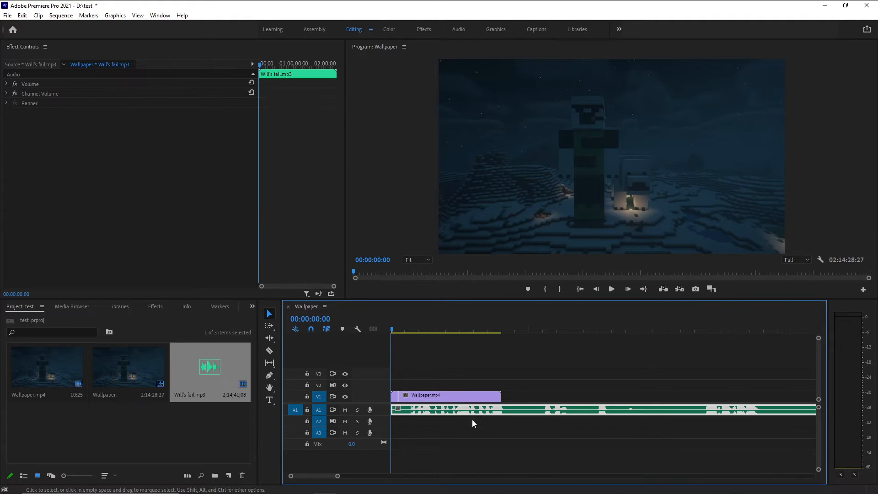
scroll(484, 410, up, 1)
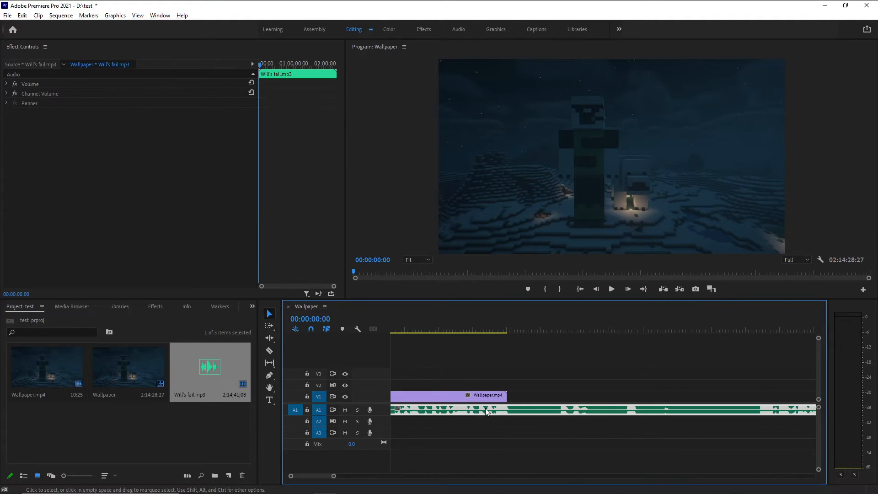
click(563, 388)
scroll(454, 416, up, 2)
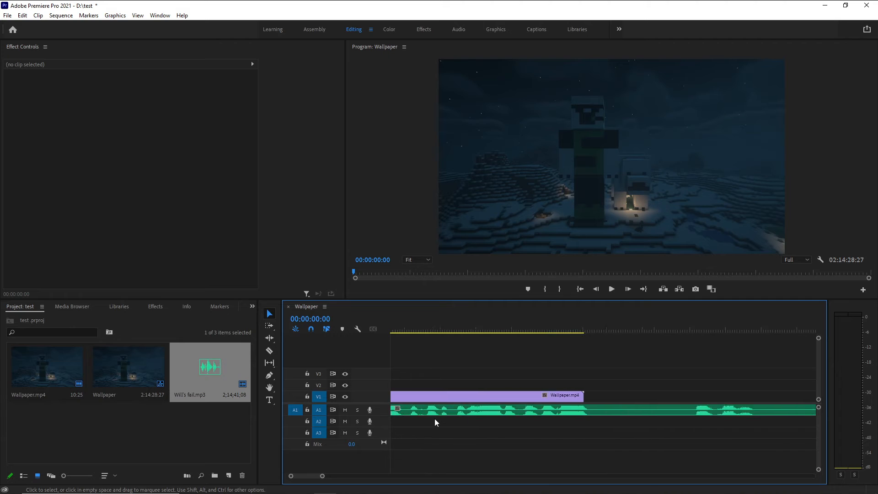
scroll(439, 416, down, 2)
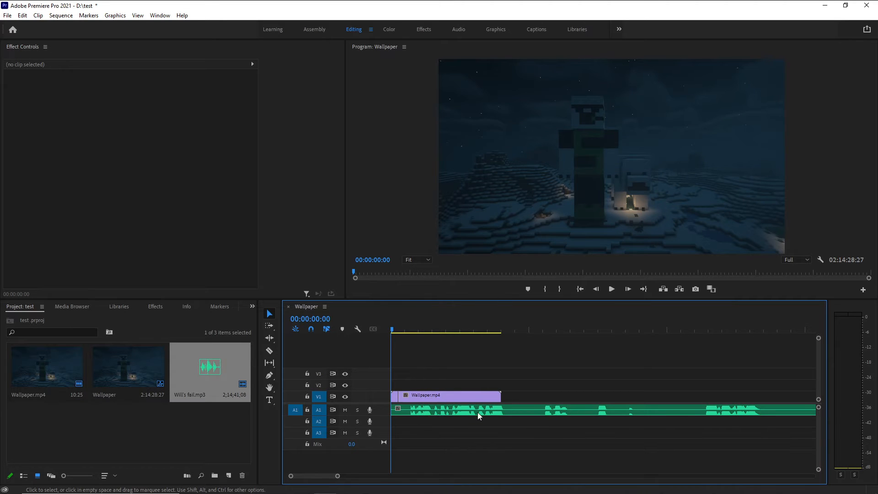
Open Audio Gain for the audio clip on track A1, try gain adjustments such as 34 and -34 dB, and cancel.
click(447, 408)
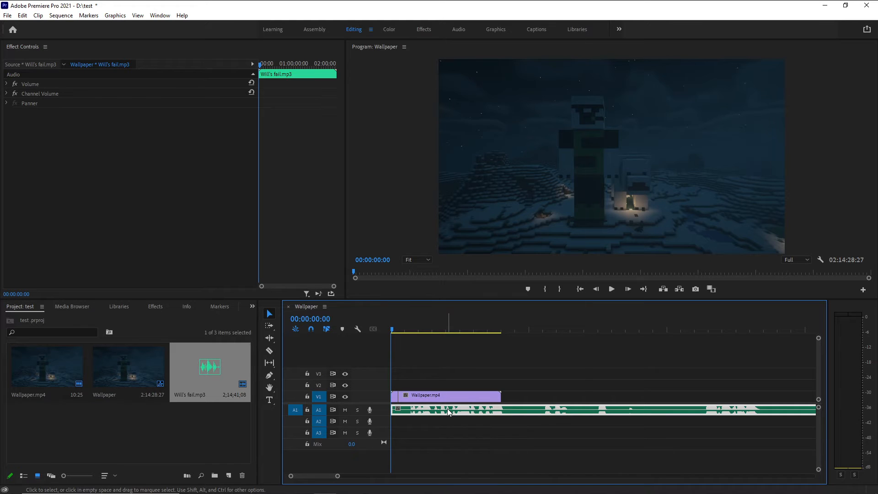
right_click(448, 407)
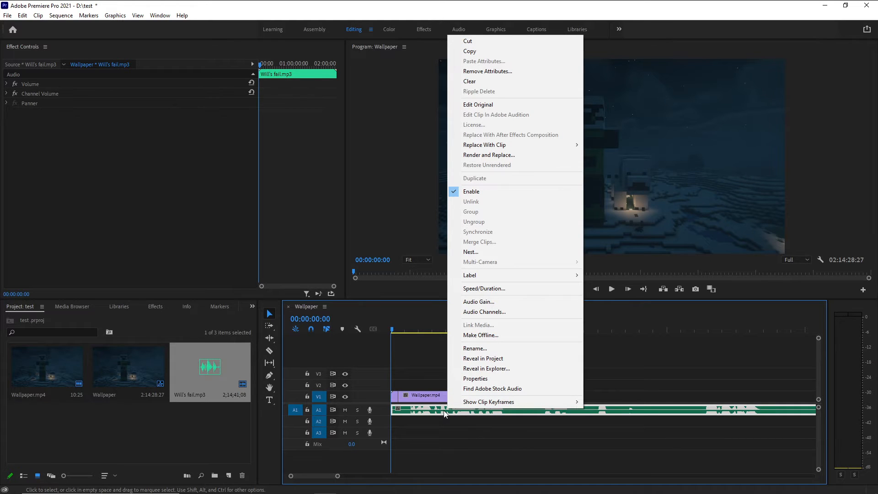
click(487, 303)
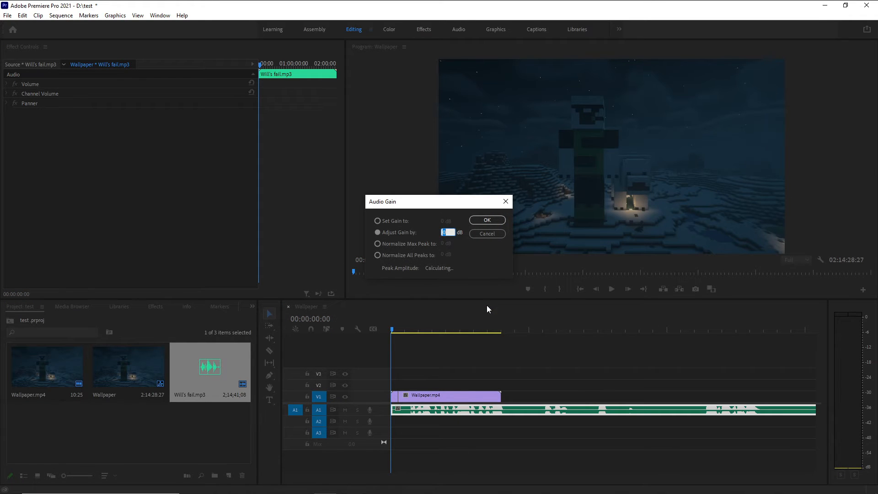
text(34)
key(BackSpace)
key(BackSpace)
text(-34)
key(BackSpace)
key(BackSpace)
text(25)
key(BackSpace)
key(BackSpace)
click(481, 233)
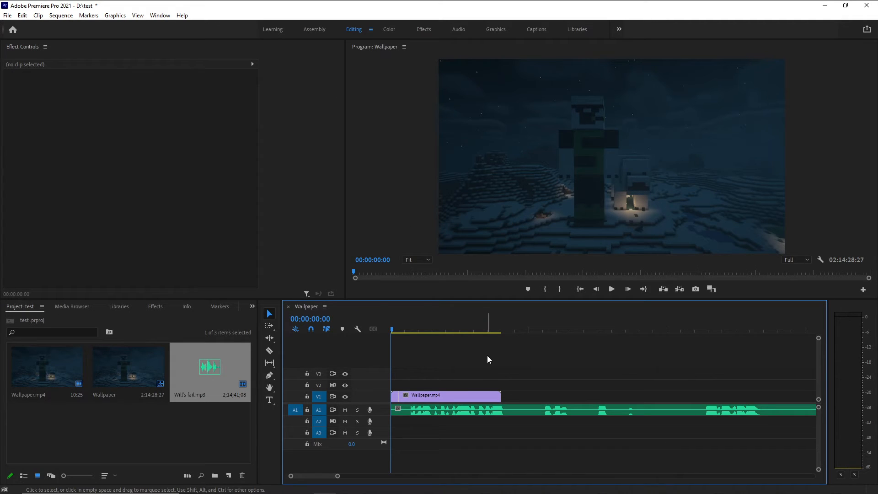
Delete the audio clip from track A1 of the sequence.
right_click(490, 409)
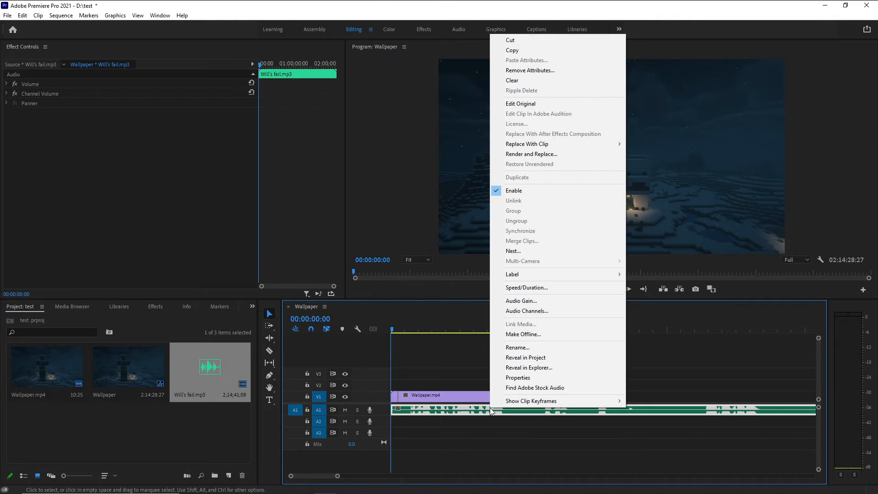
click(456, 381)
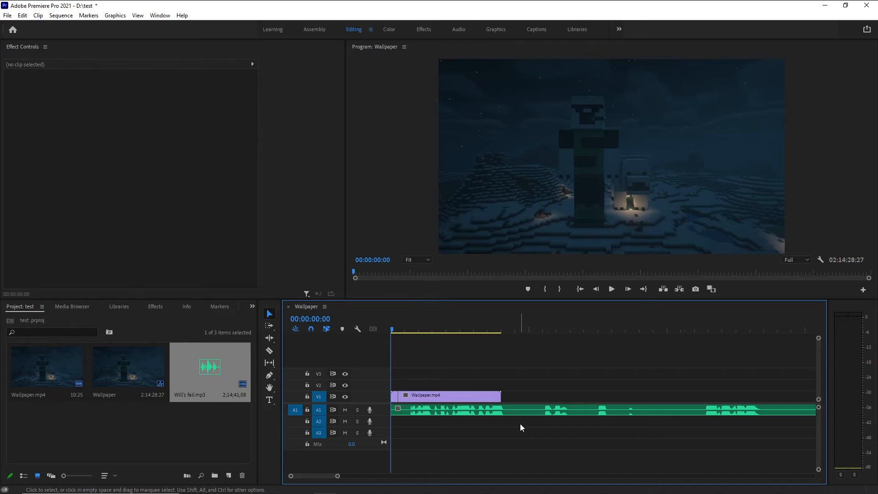
click(515, 410)
key(Delete)
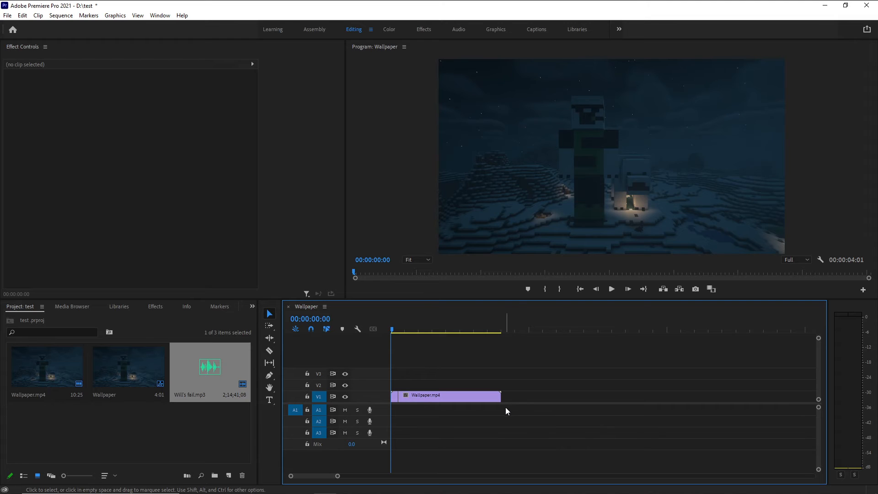
Try a Cross Dissolve transition at the cut between the two Wallpaper.mp4 clips, preview it, and undo it.
scroll(453, 411, up, 3)
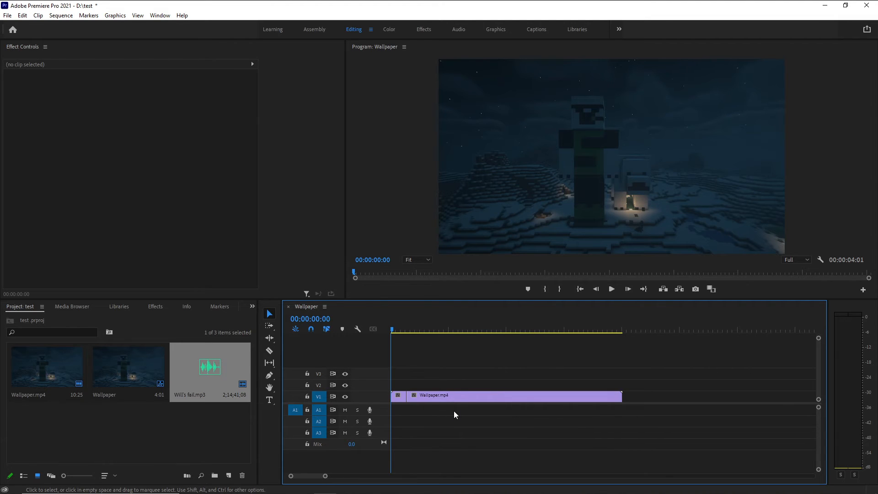
click(168, 307)
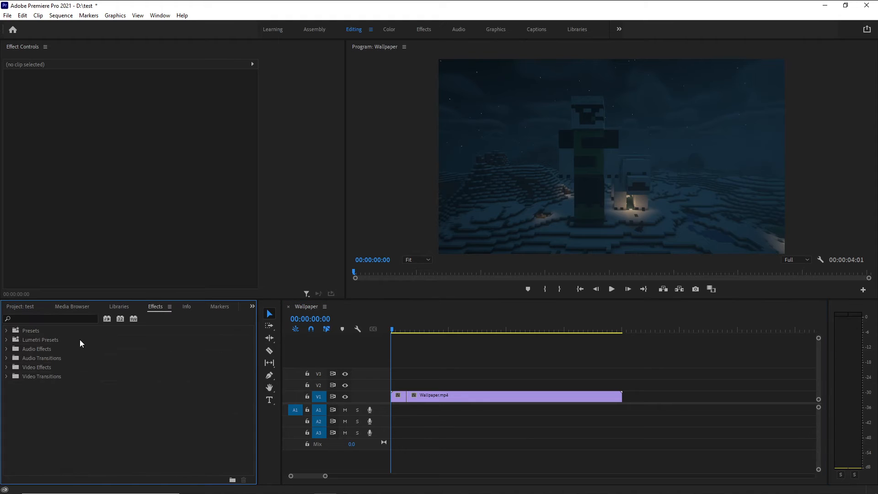
click(6, 376)
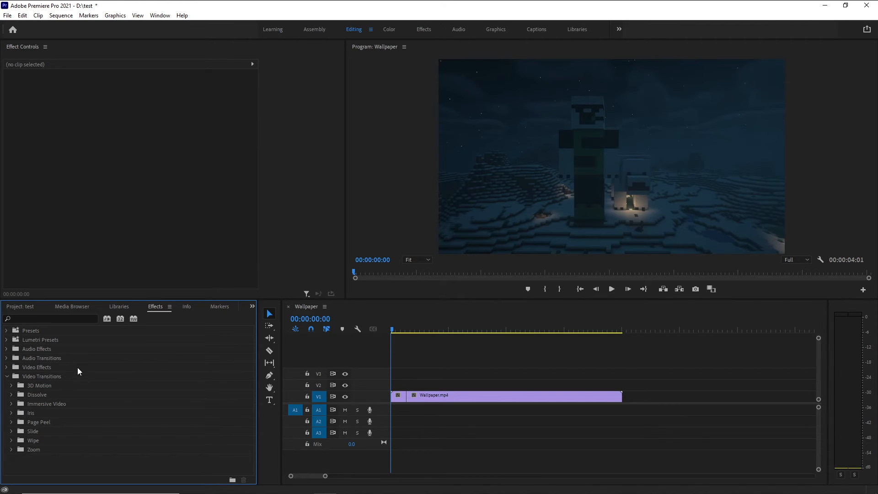
click(15, 359)
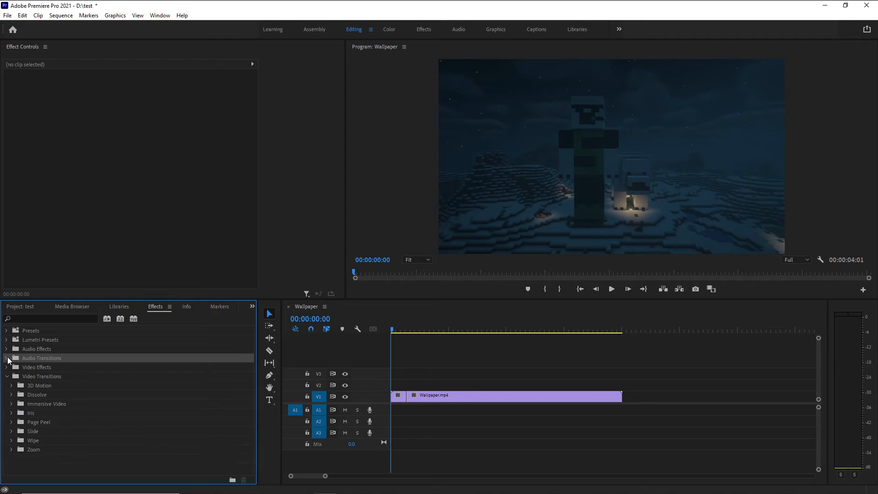
click(90, 460)
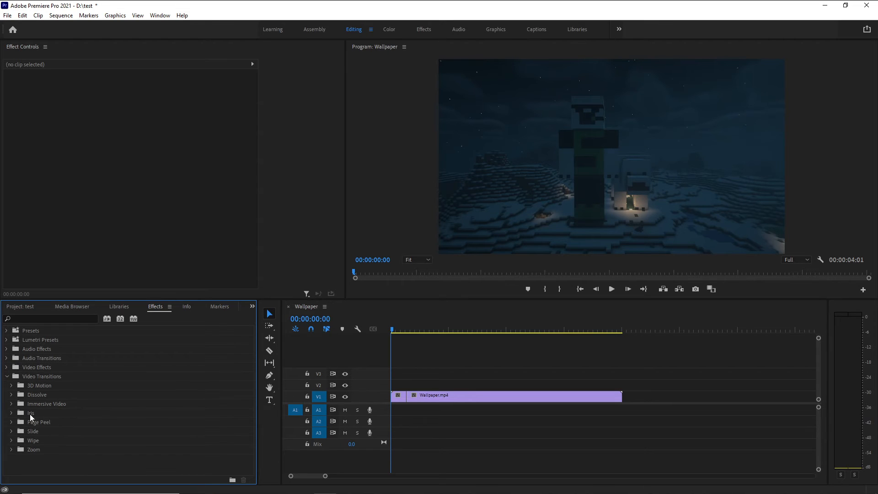
click(10, 394)
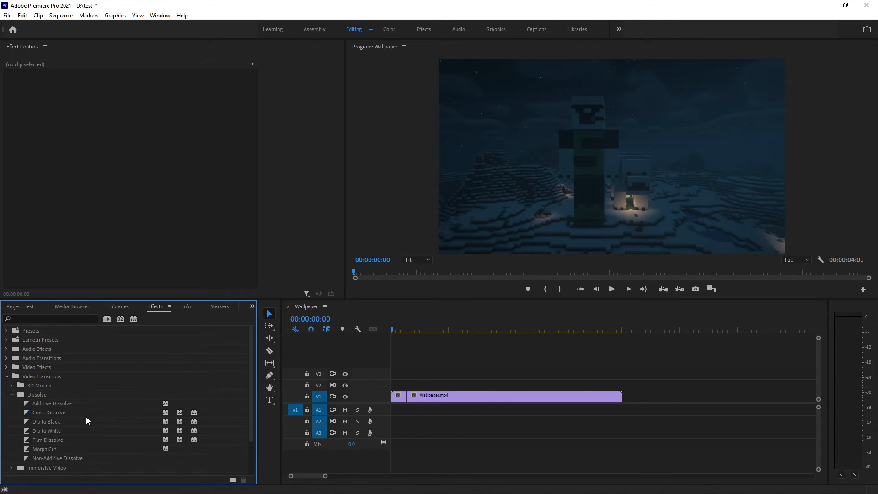
drag(78, 410, 408, 395)
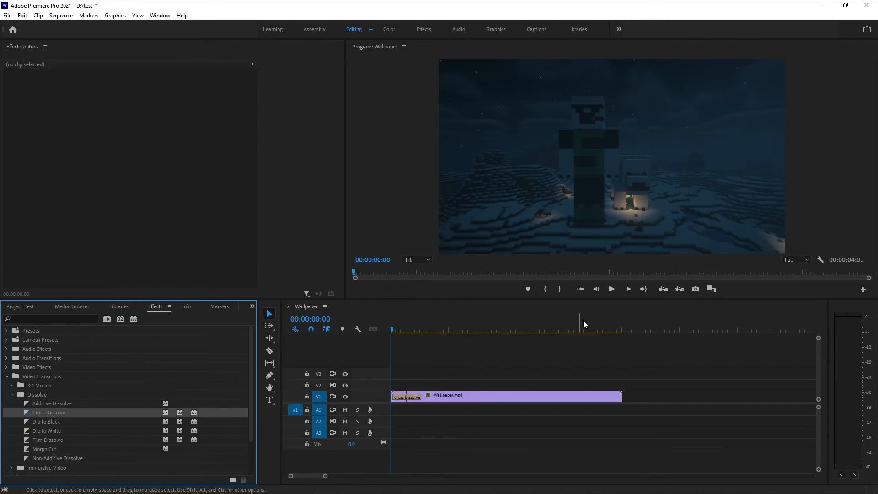
click(611, 289)
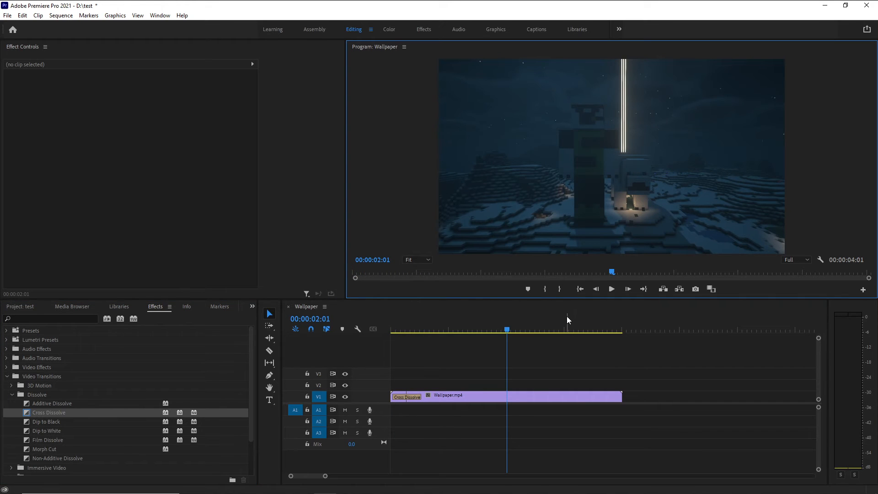
key(ctrl+z)
Try Dip to Black and Dip to White at the end of the second Wallpaper.mp4 clip, previewing and removing each.
drag(70, 424, 621, 401)
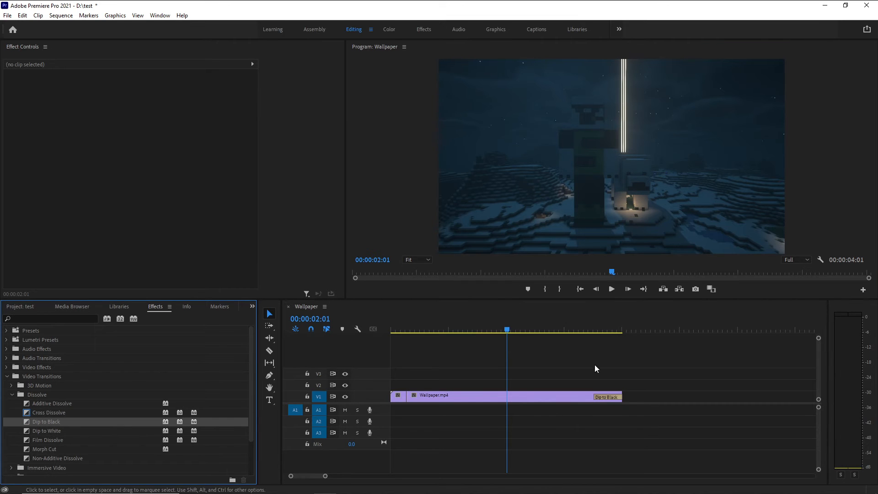
key(space)
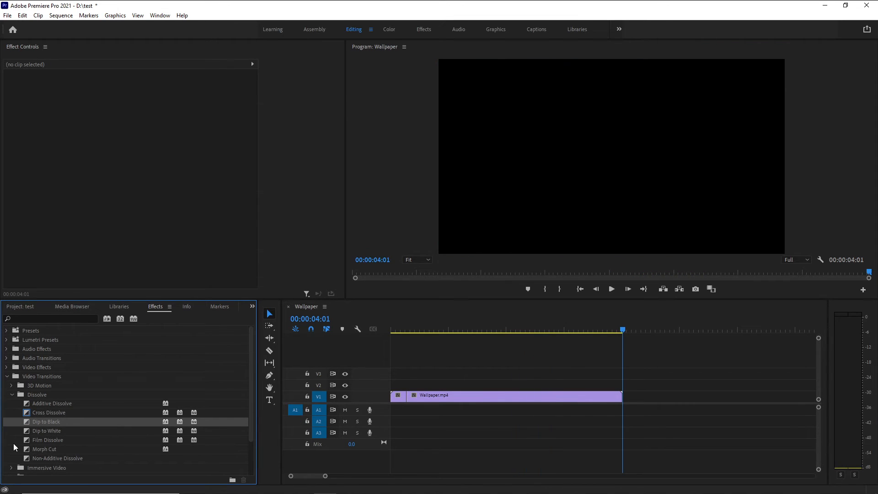
drag(66, 432, 622, 402)
click(559, 328)
key(space)
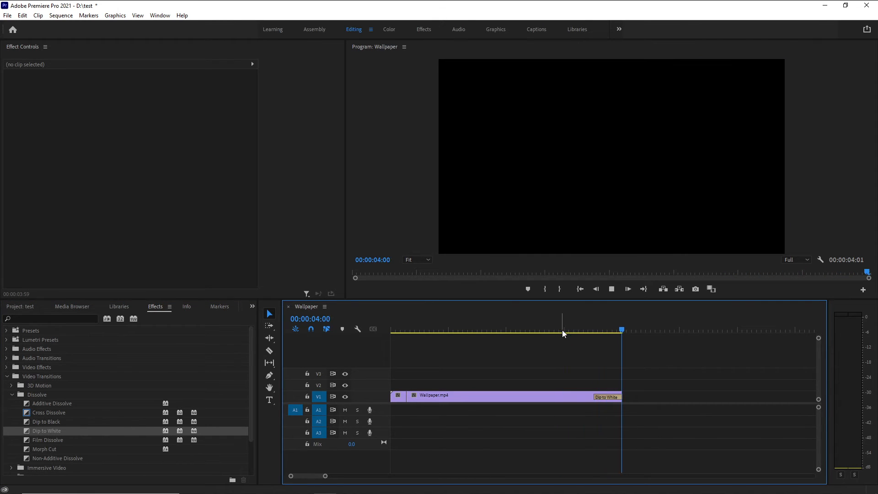
click(594, 326)
key(space)
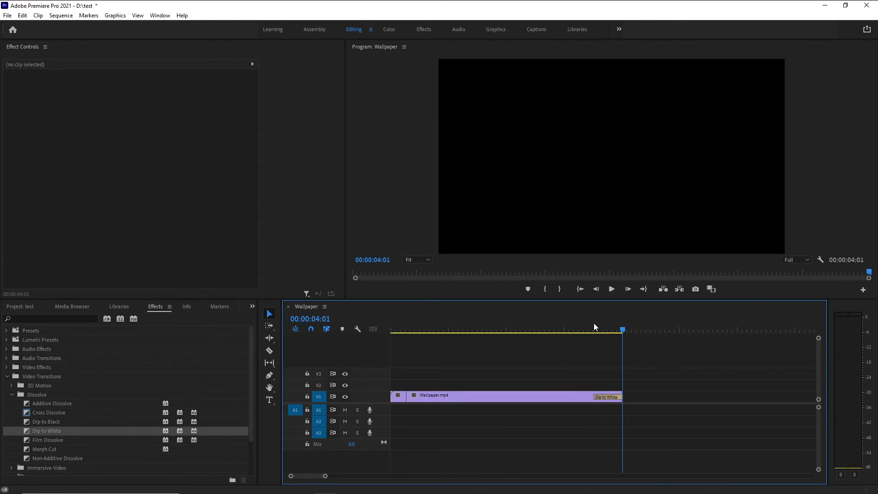
click(603, 397)
key(Delete)
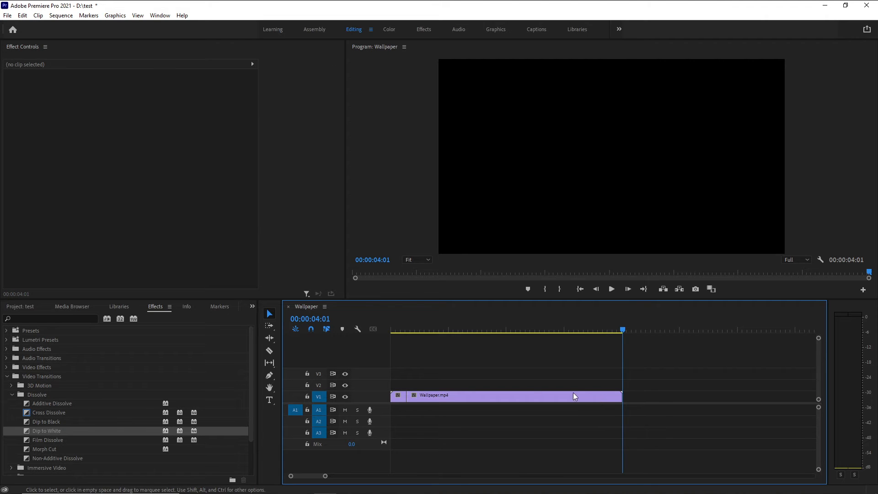
Try a Push slide transition at the cut between the two Wallpaper.mp4 clips, preview it, and remove it.
click(13, 395)
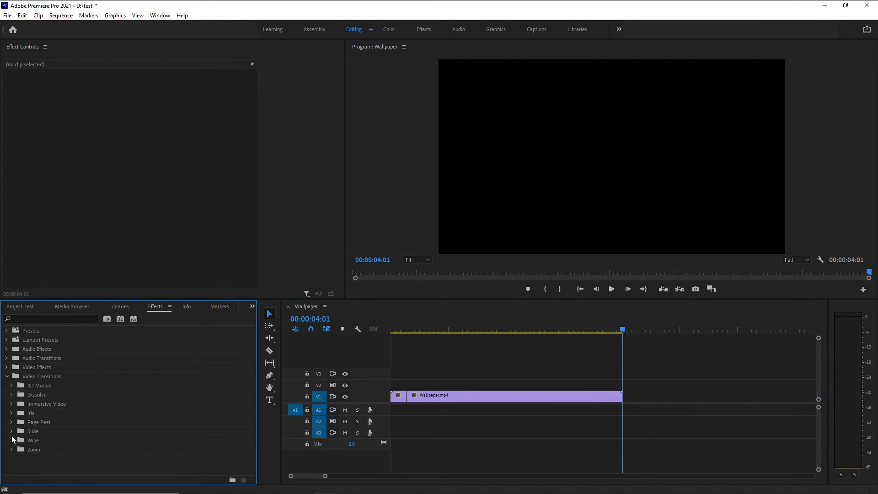
click(12, 431)
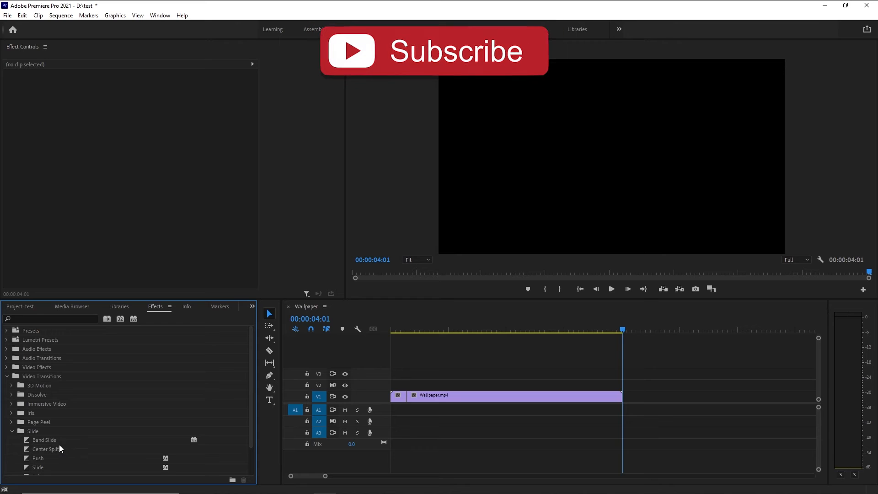
scroll(65, 440, down, 2)
drag(221, 426, 407, 396)
click(391, 329)
key(space)
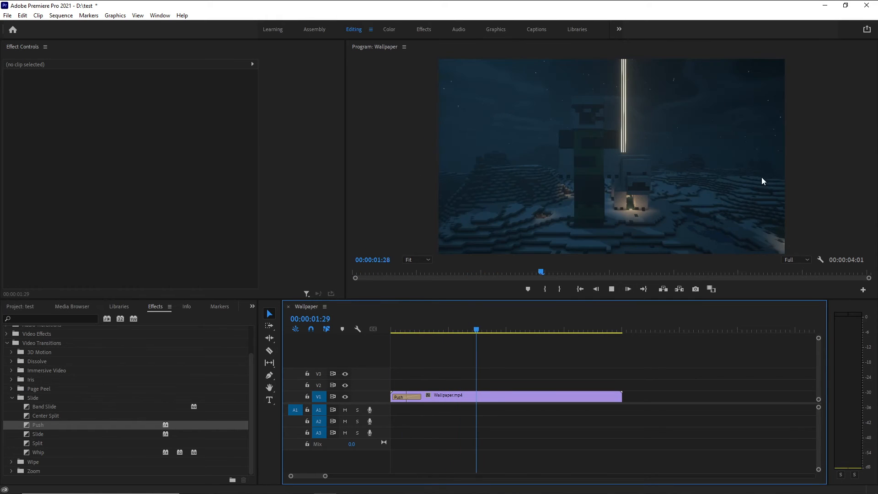
click(580, 289)
click(581, 289)
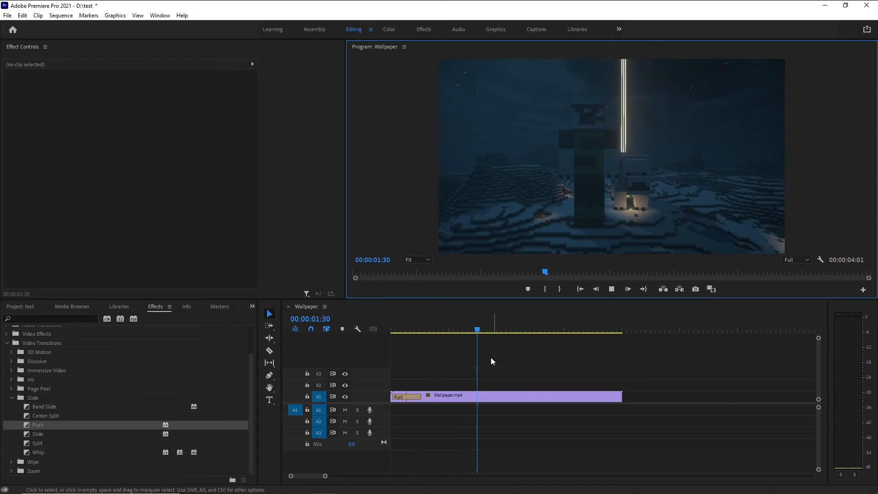
key(space)
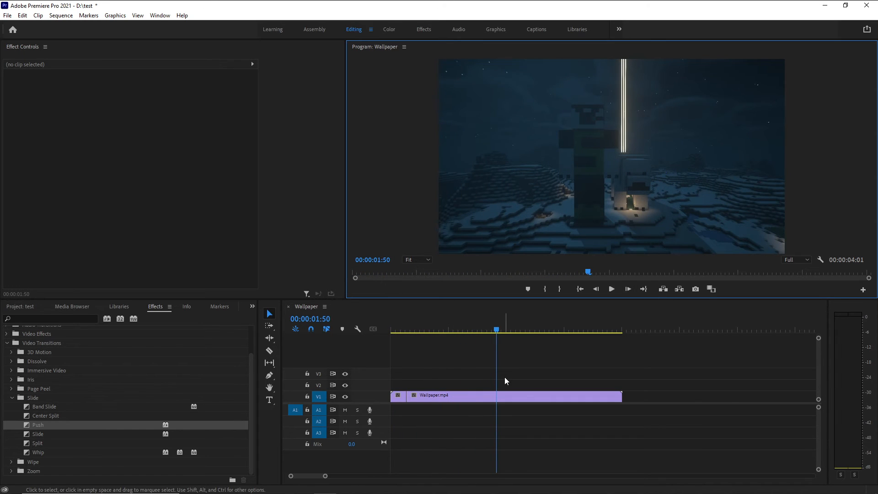
Examine the available audio transitions and video effects categories, leaving all effect folders collapsed.
click(13, 398)
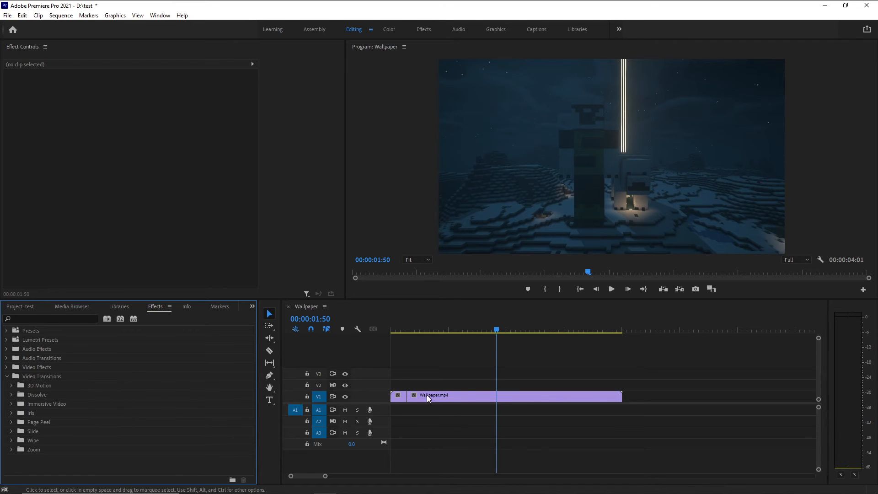
click(7, 377)
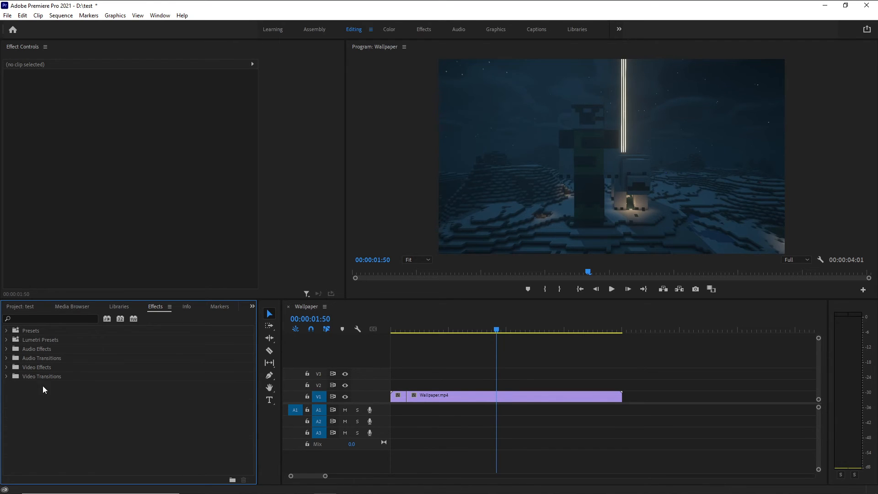
click(6, 358)
click(12, 368)
click(7, 358)
click(6, 368)
scroll(102, 390, down, 3)
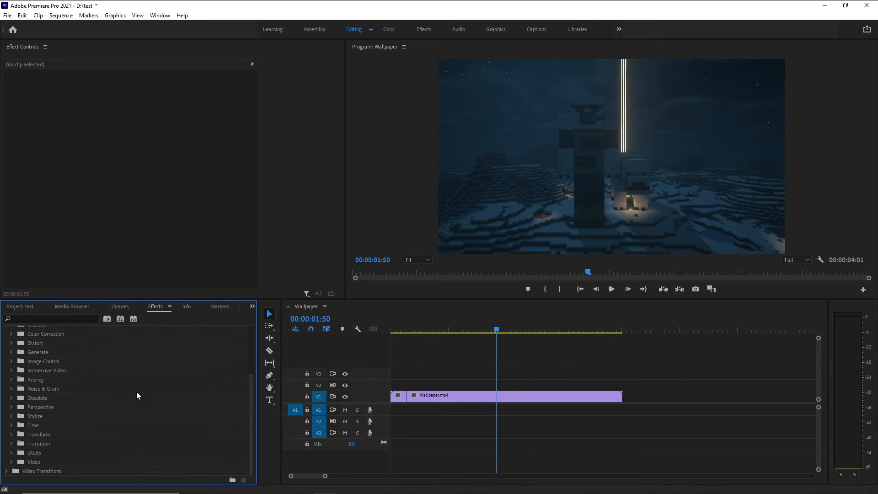
scroll(150, 405, up, 3)
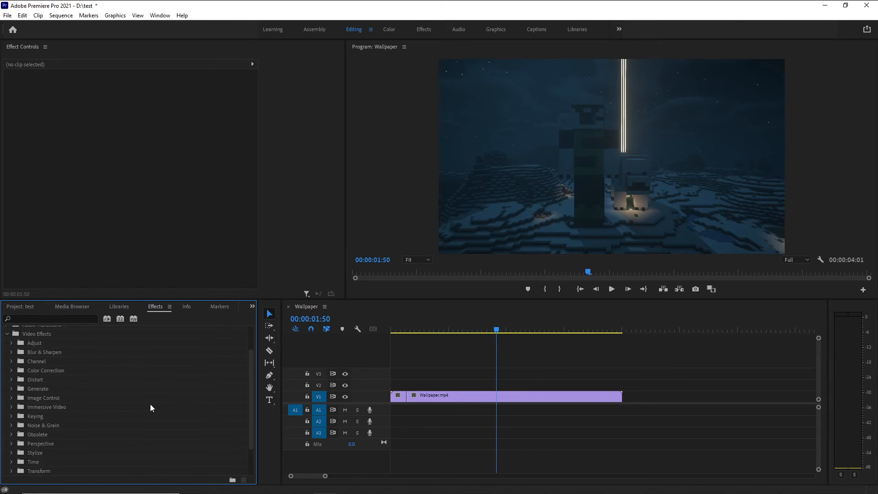
click(6, 363)
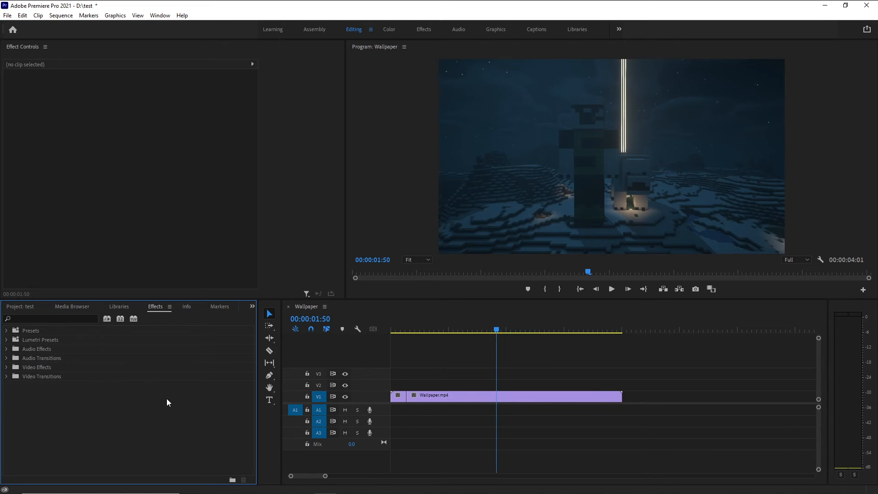
click(580, 289)
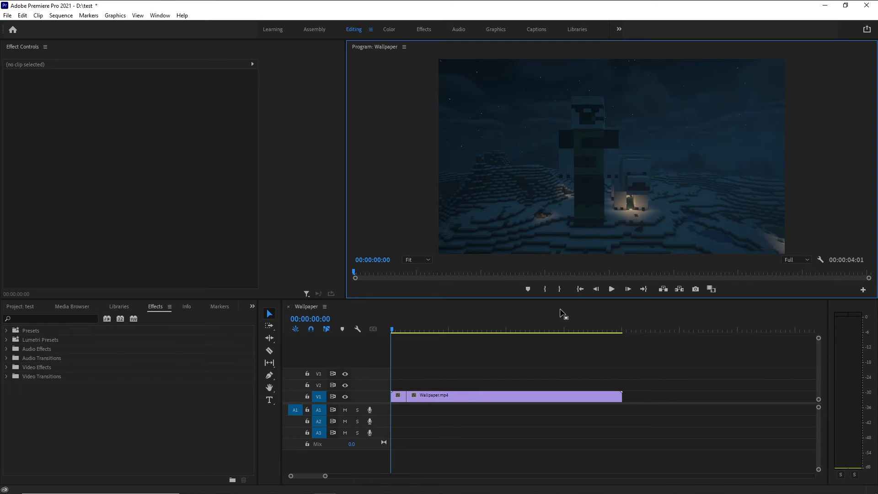
click(10, 17)
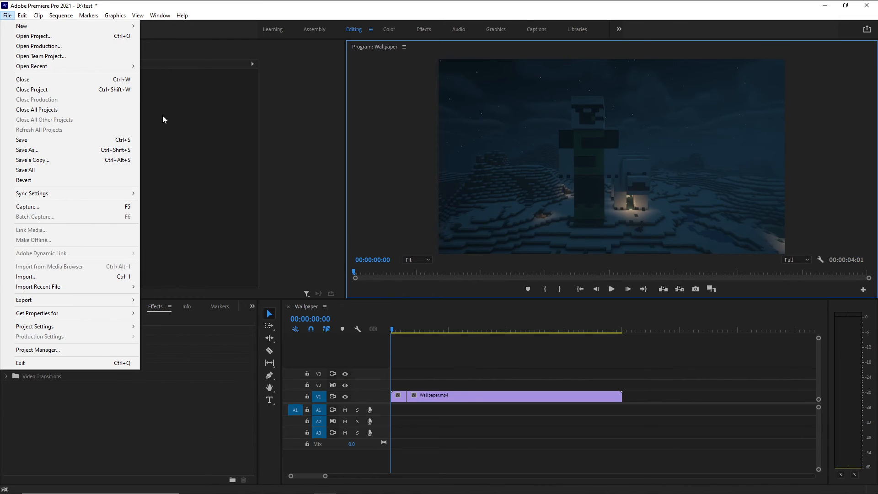
mouse_move(118, 300)
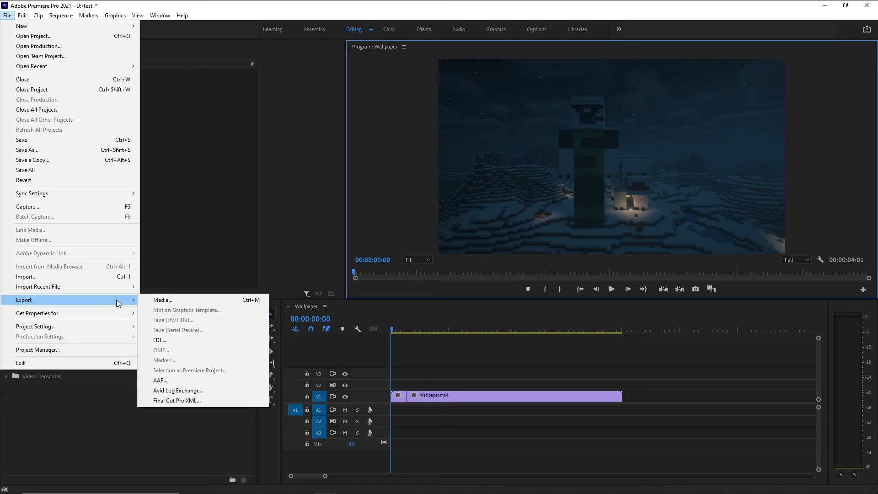
click(177, 300)
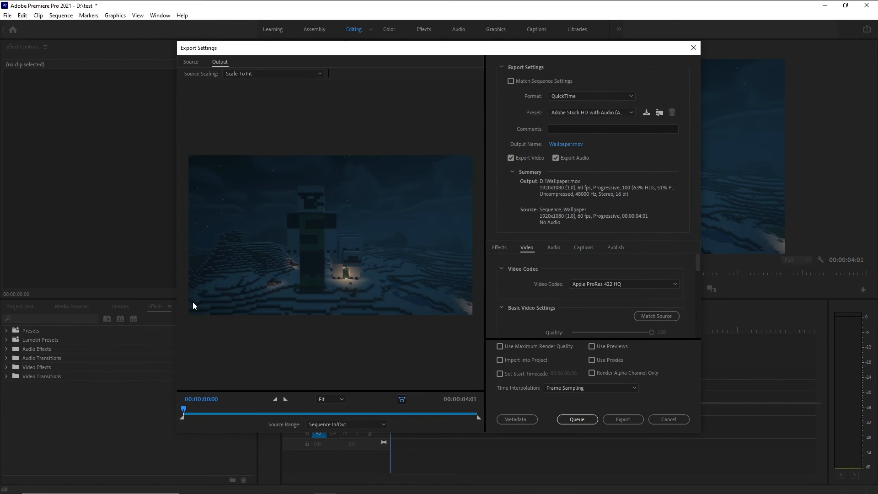
click(669, 419)
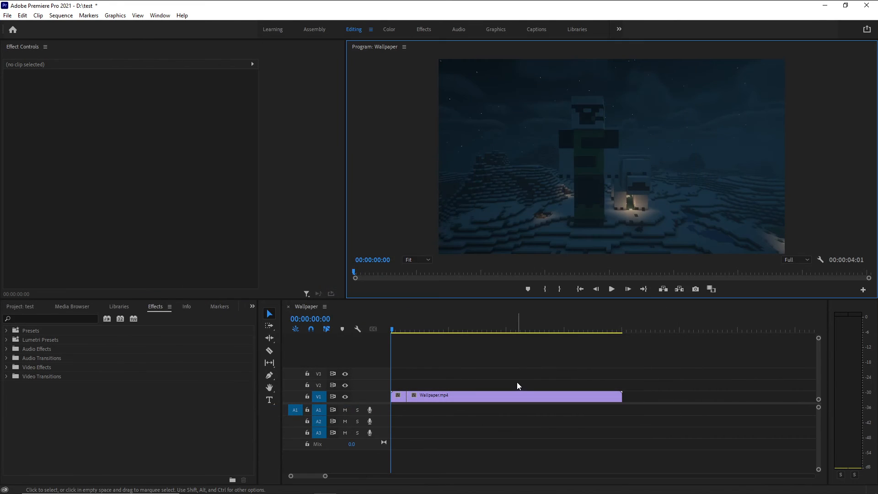
click(401, 353)
click(455, 401)
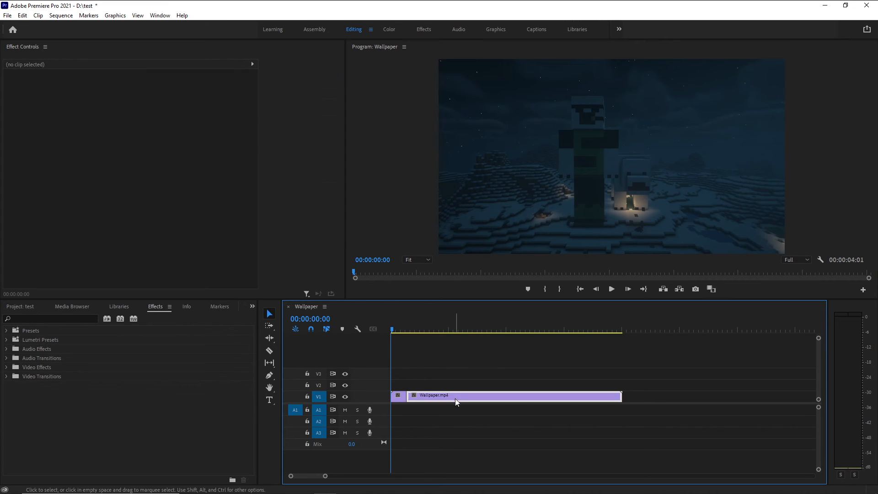
click(7, 15)
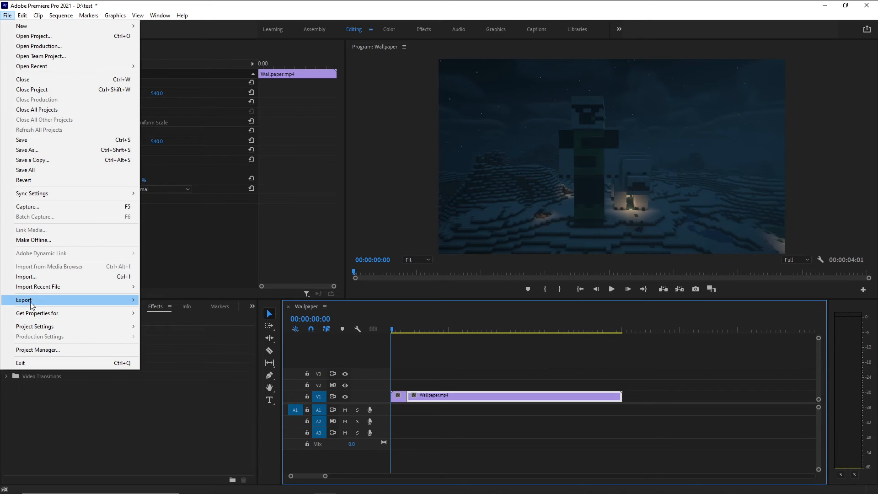
click(443, 338)
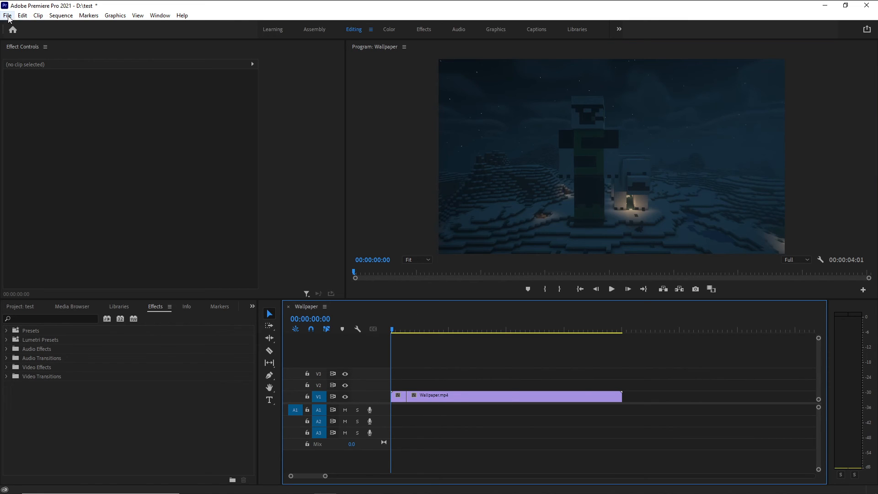
click(22, 16)
click(579, 293)
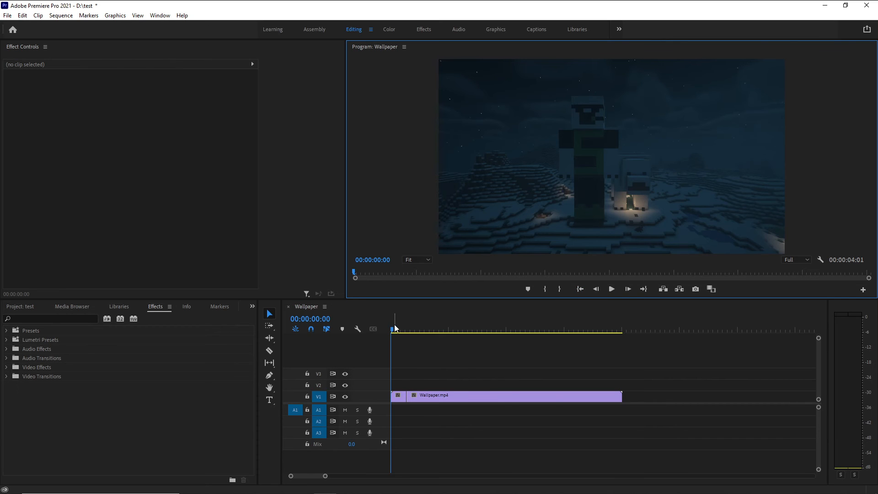
Return the playhead to the sequence start, open the Wallpaper sequence's media export settings, and set the format to H.264.
drag(394, 328, 528, 328)
click(580, 289)
click(8, 15)
mouse_move(61, 300)
click(153, 297)
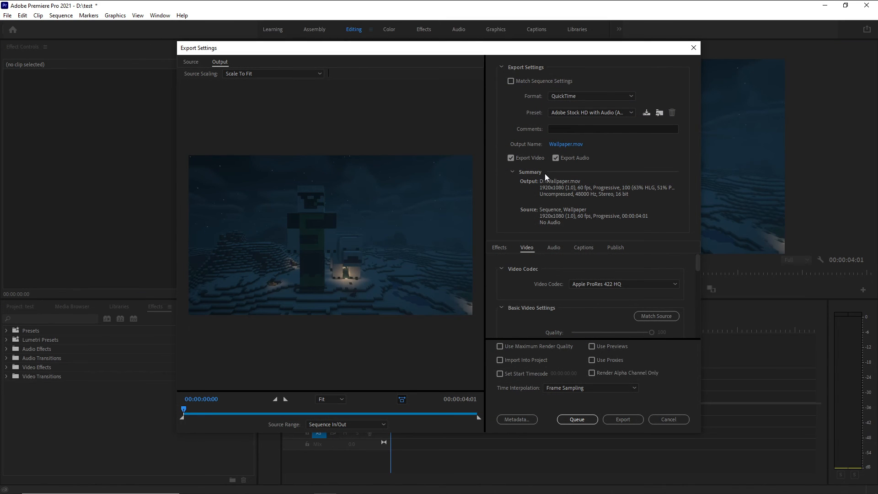
click(591, 95)
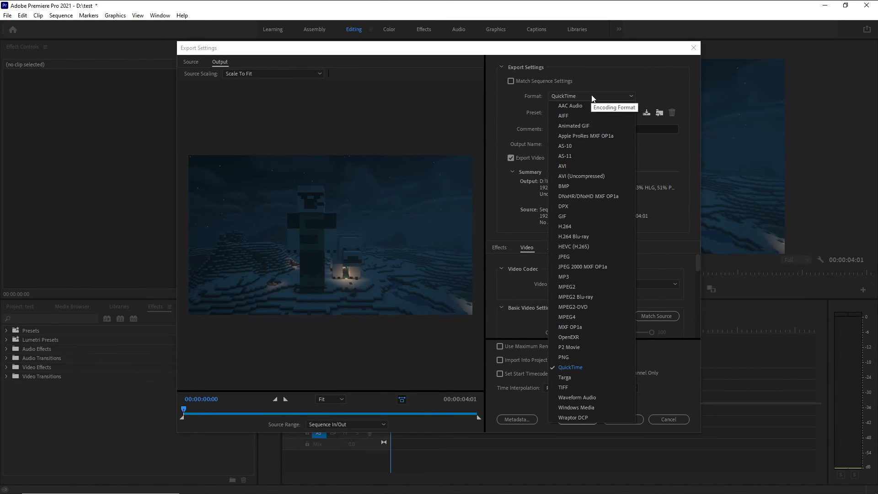
click(583, 226)
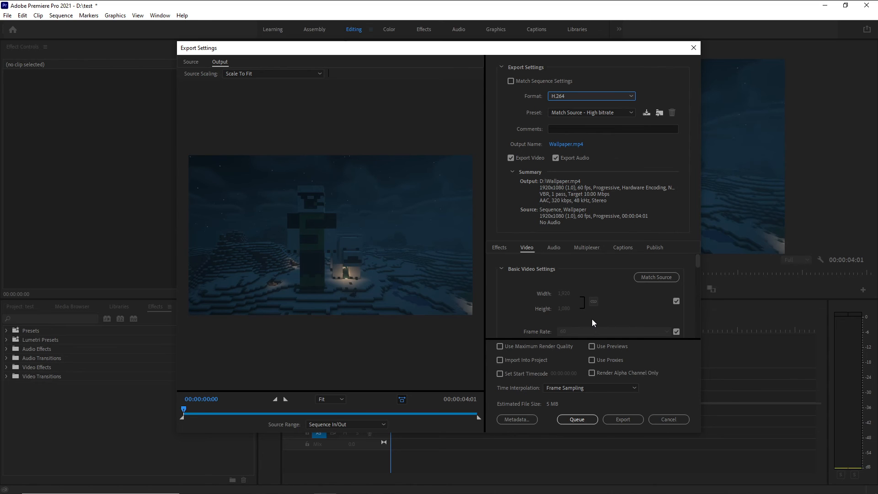
Keep H.264 as the export format and choose the YouTube 1080p Full HD preset.
click(608, 98)
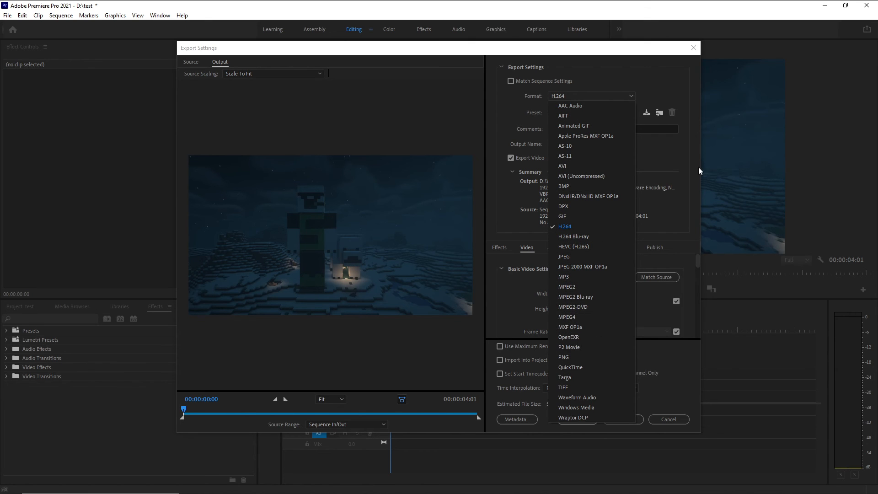
click(681, 149)
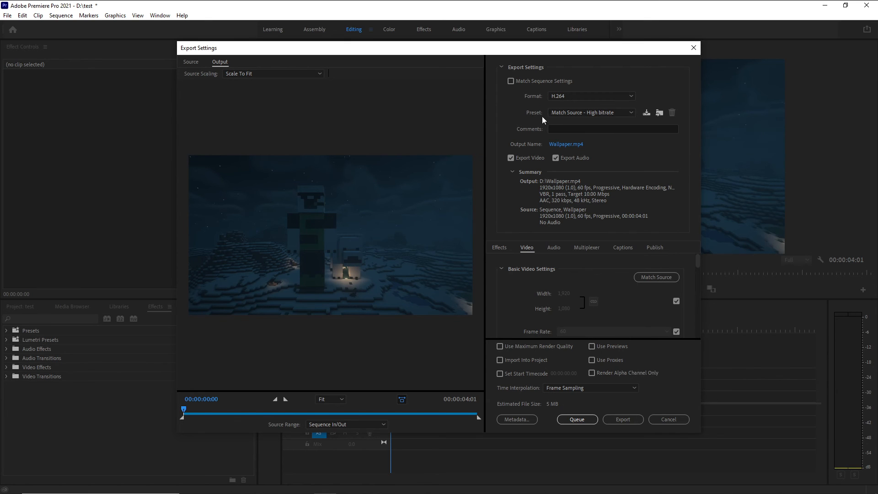
click(616, 111)
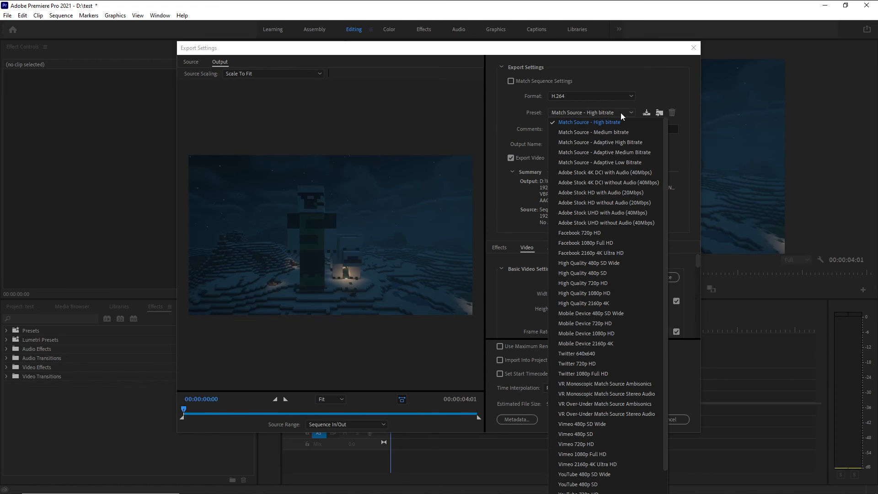
scroll(618, 228, down, 1)
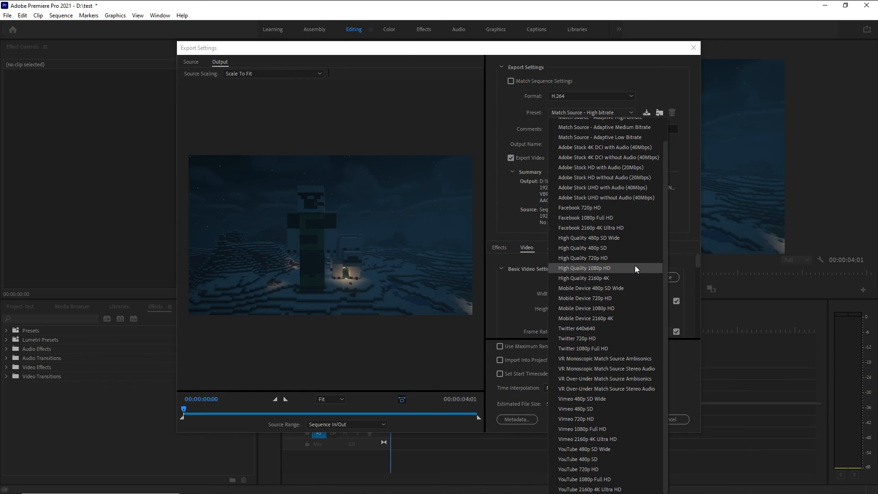
scroll(634, 268, up, 1)
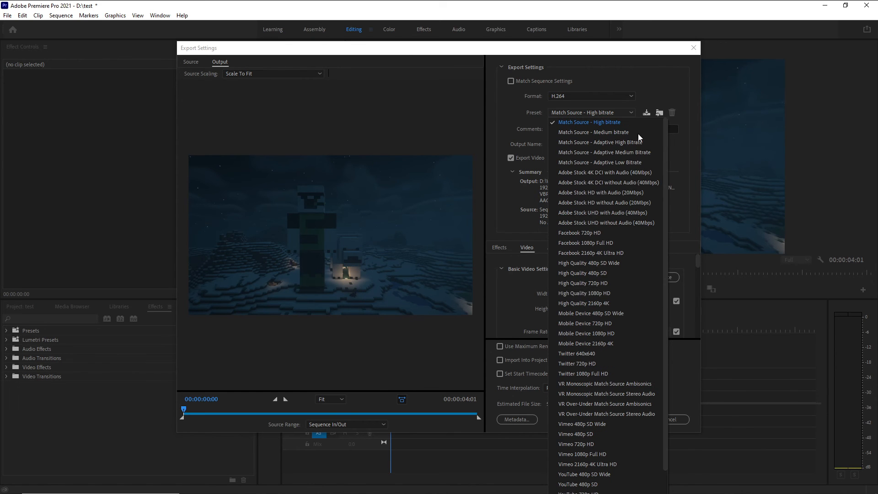
scroll(576, 270, down, 1)
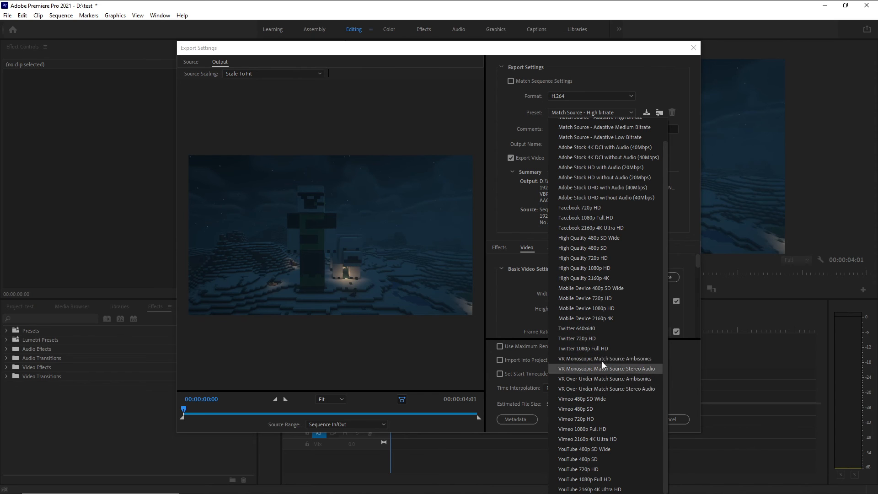
scroll(608, 361, up, 1)
scroll(617, 352, down, 1)
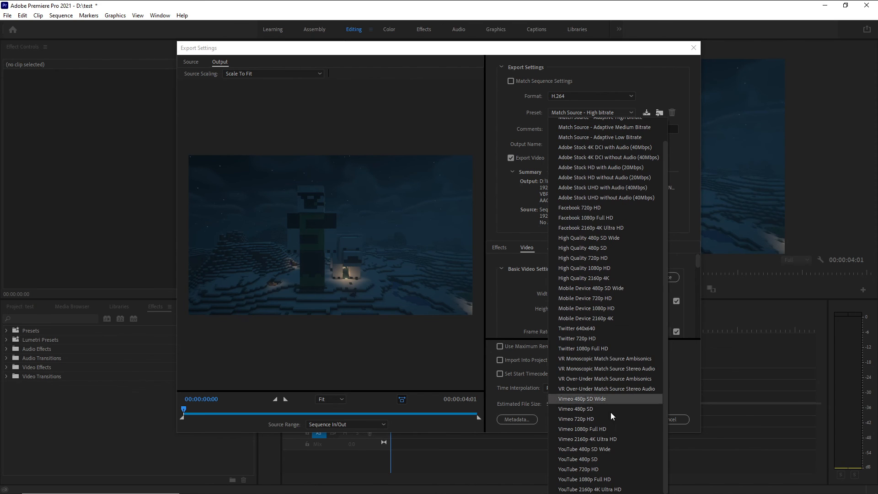
click(625, 480)
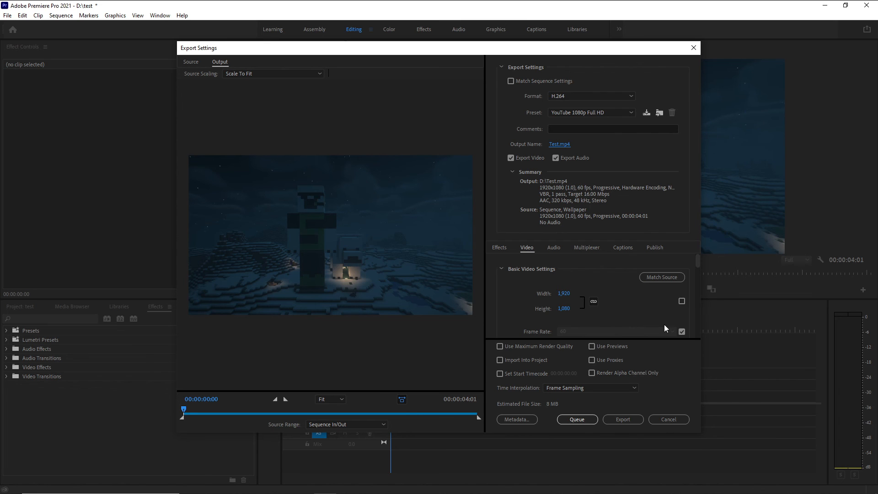
Check the video and bitrate settings, export the Wallpaper sequence as Test.mp4, and save the project.
scroll(647, 303, down, 4)
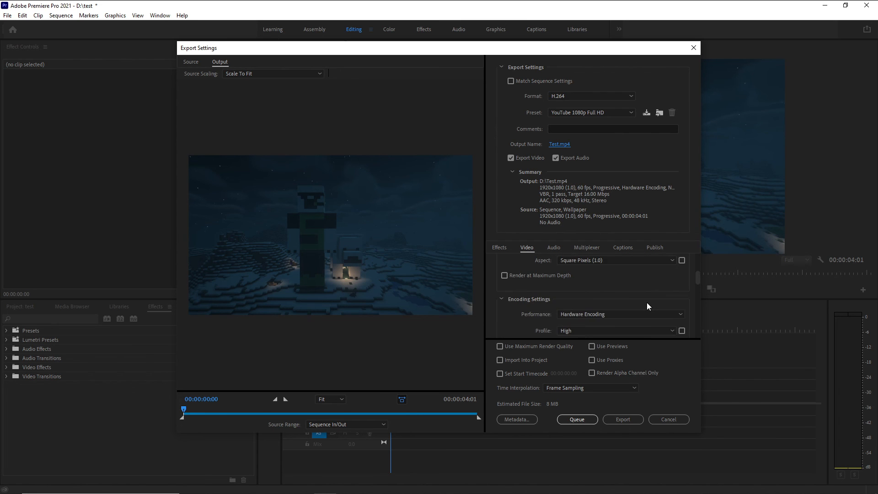
scroll(647, 302, down, 5)
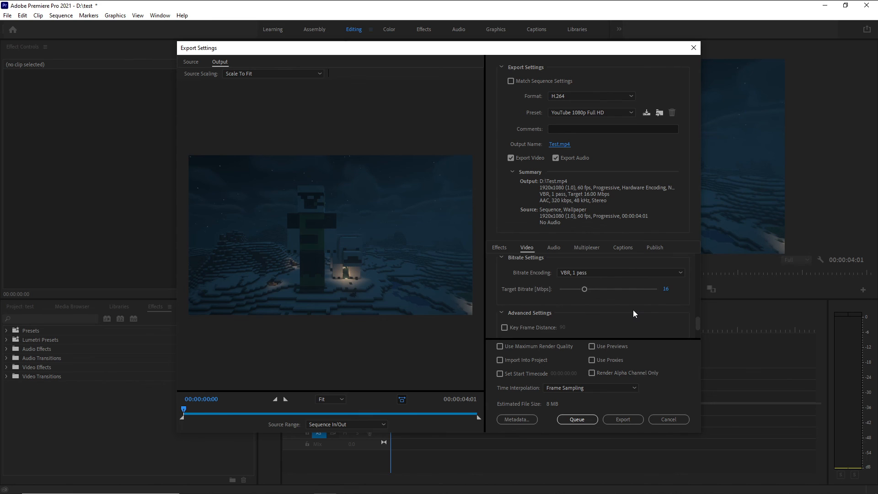
scroll(633, 309, up, 5)
scroll(634, 313, up, 1)
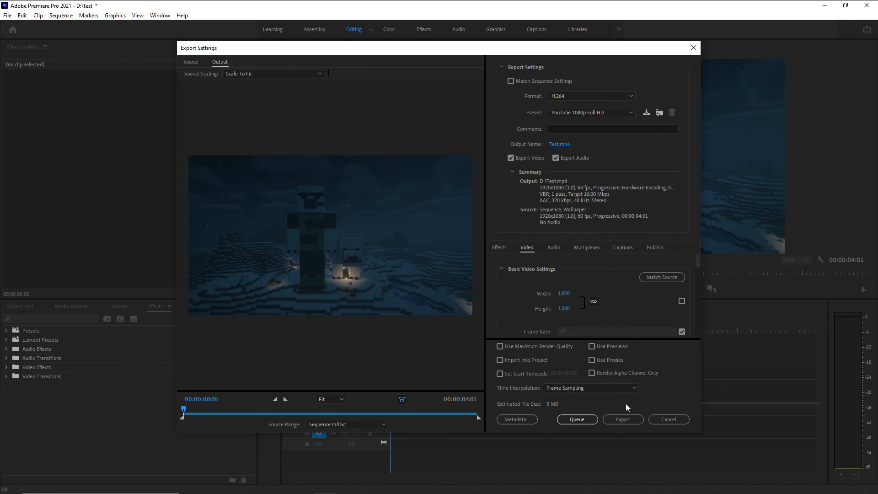
click(624, 415)
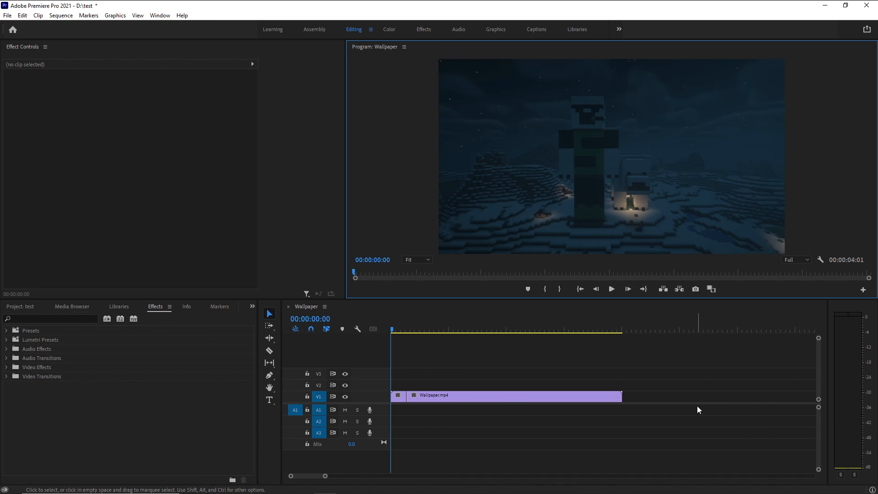
key(ctrl+s)
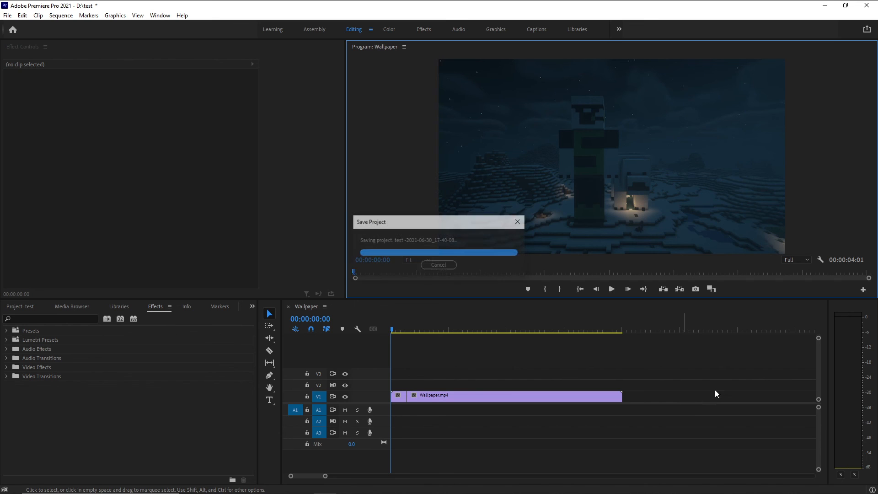